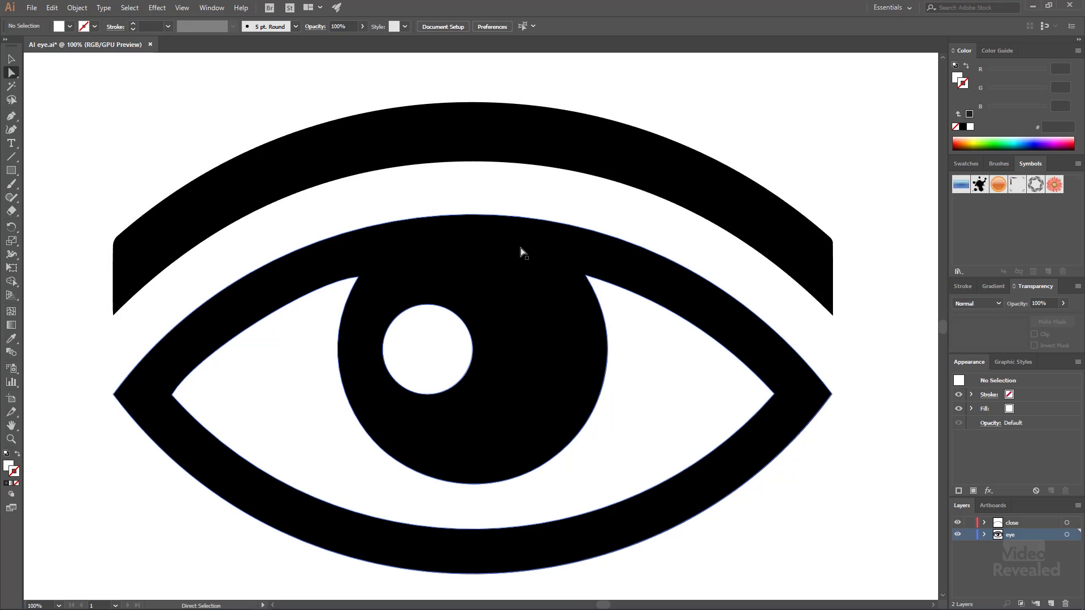
Try moving the eye outline and the eyebrow as separate shapes, and undo both moves
left_click_drag(536, 323, 741, 309)
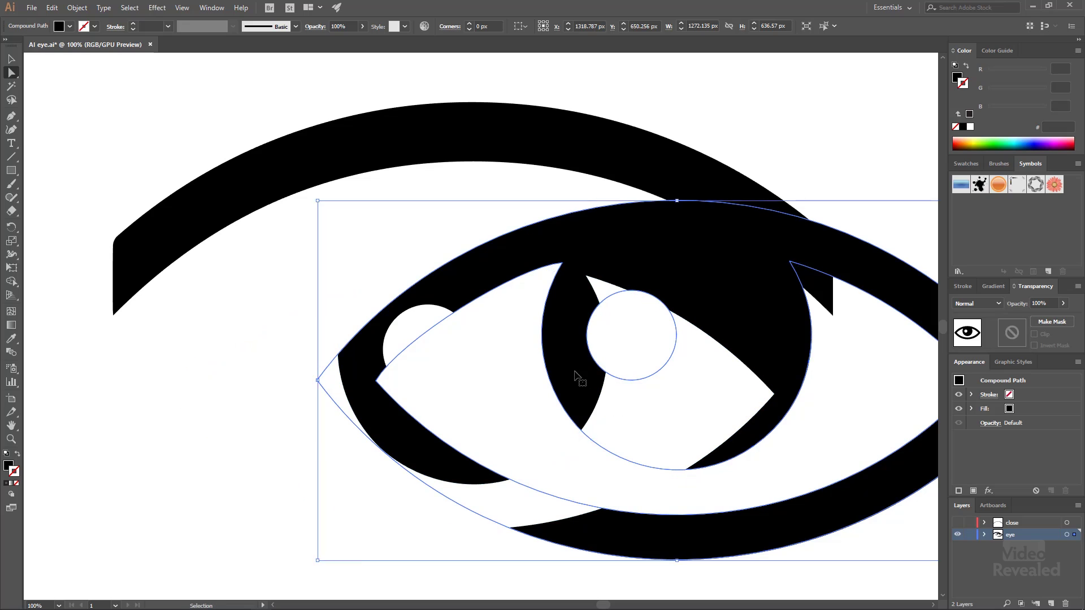
key("ctrl+z")
key("ctrl+z")
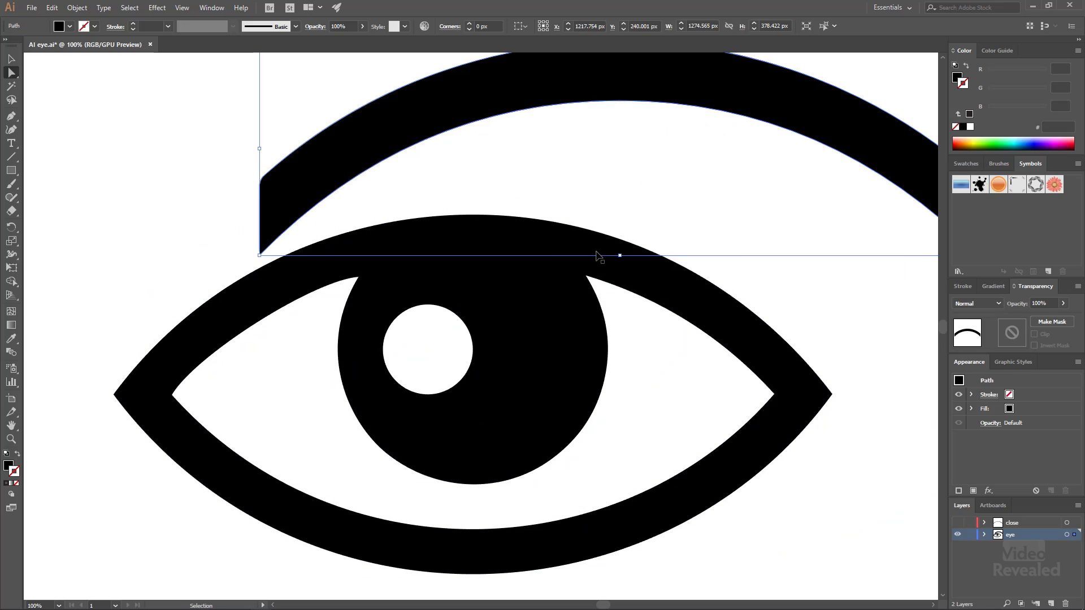
key("ctrl+z")
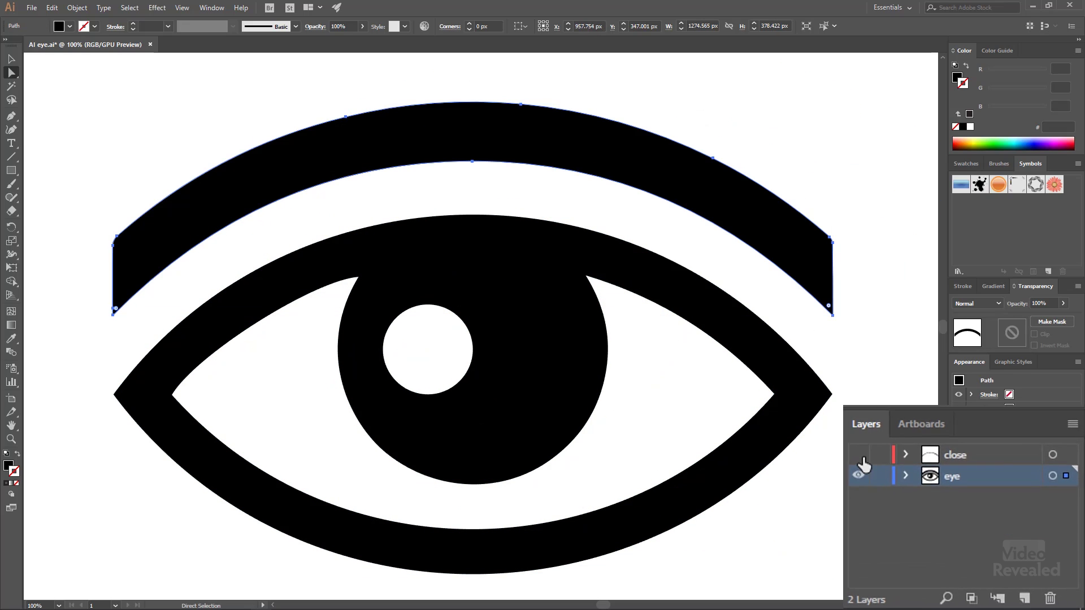
Isolate the close layer, try pulling the eyelid path's lower middle anchor downward, undo it and show the eye layer again
left_click(958, 535)
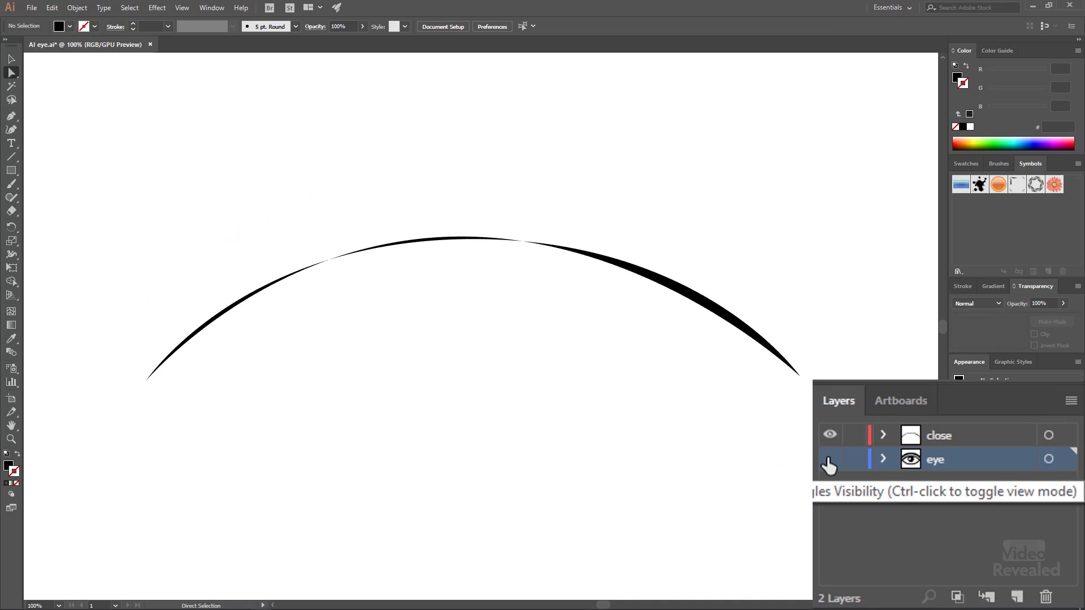
left_click(471, 242)
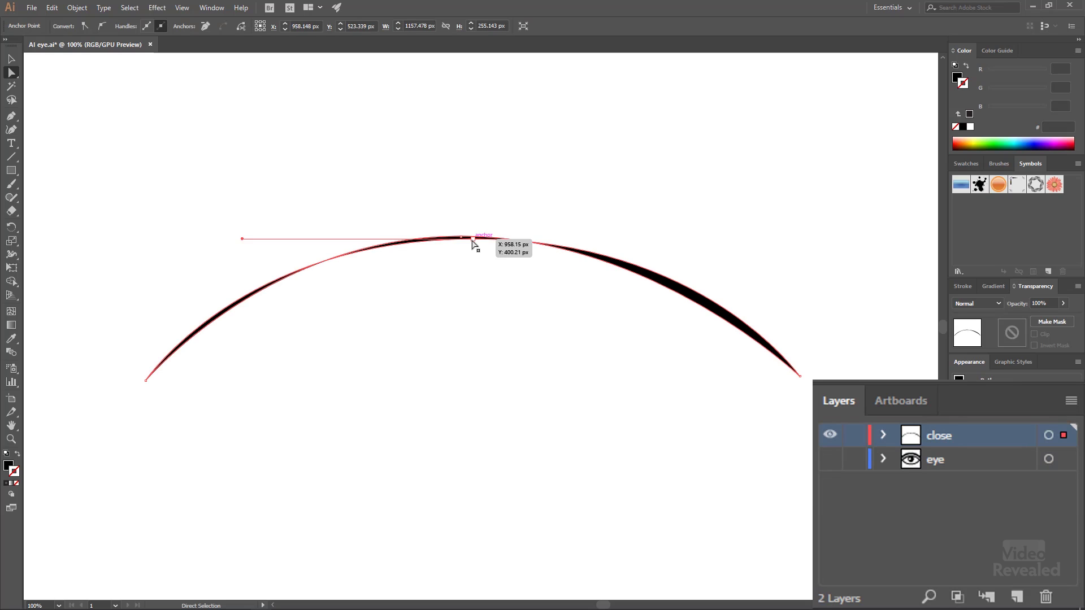
left_click_drag(473, 243, 485, 535)
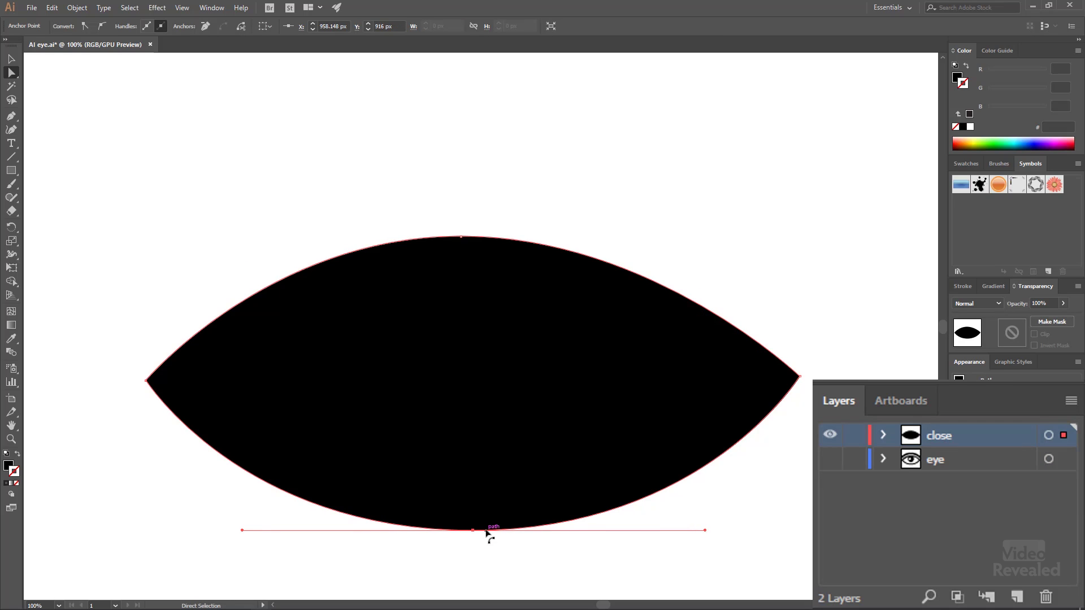
key("ctrl+z")
left_click(518, 470)
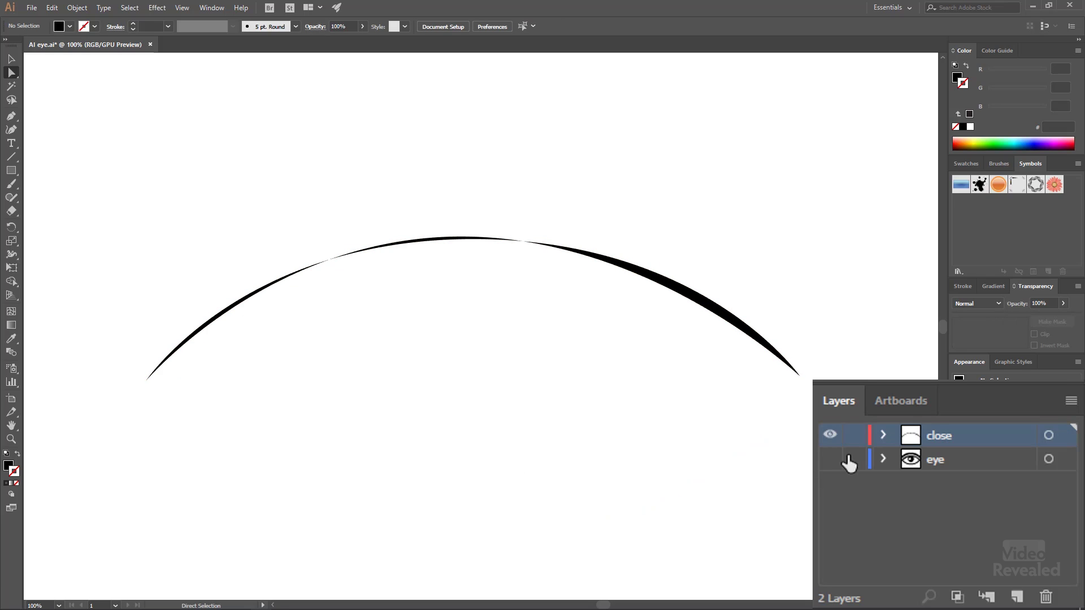
left_click(830, 460)
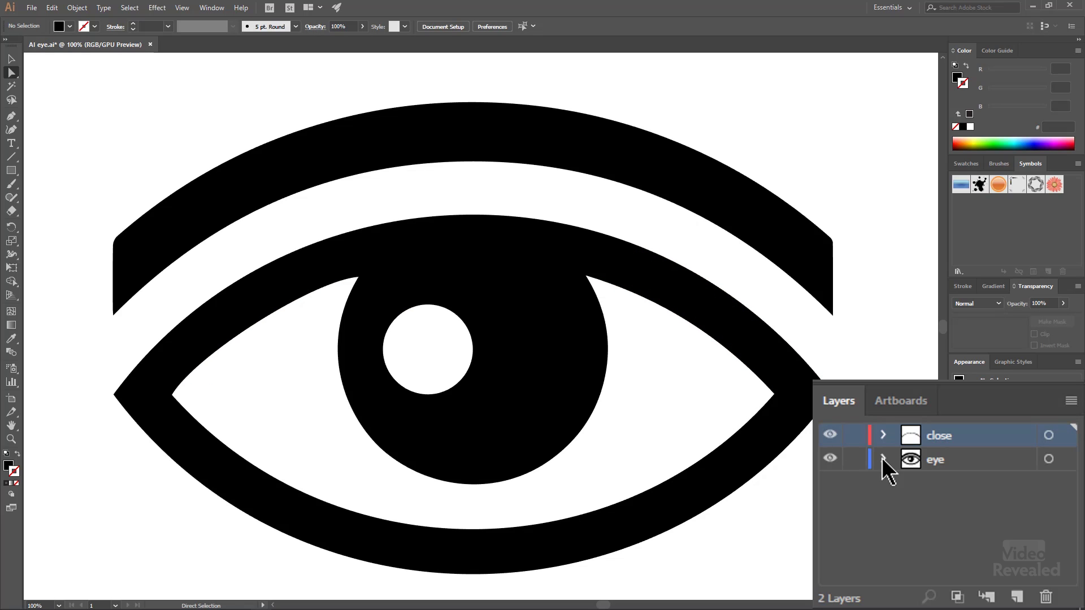
Hide the selection edges and nudge the eyelid path's lower middle anchor down until the lid covers the whole eye
left_click(496, 237)
left_click_drag(478, 240, 473, 241)
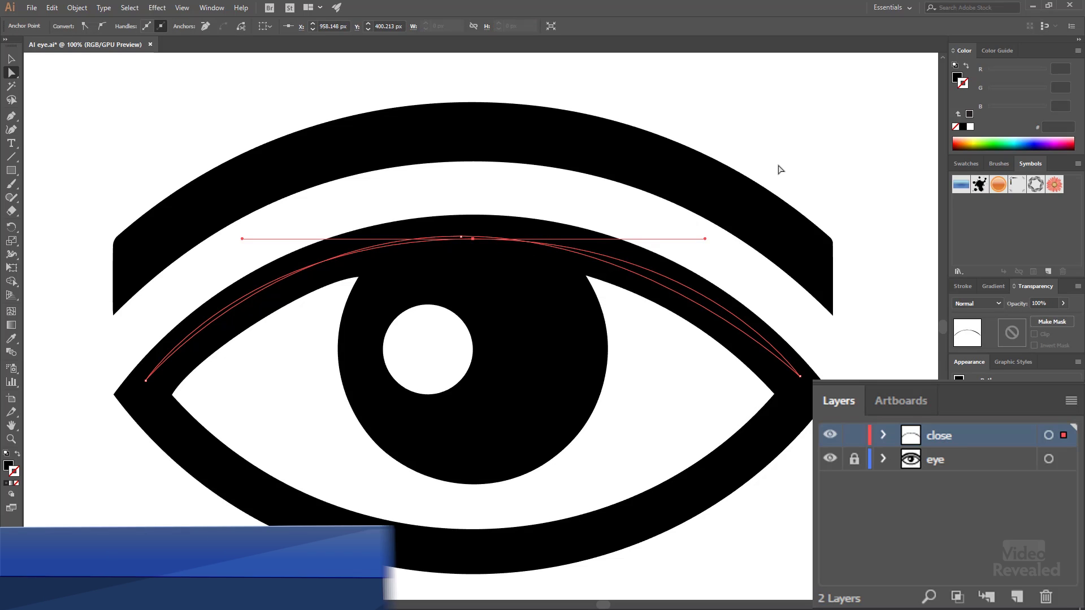
key("ctrl+h")
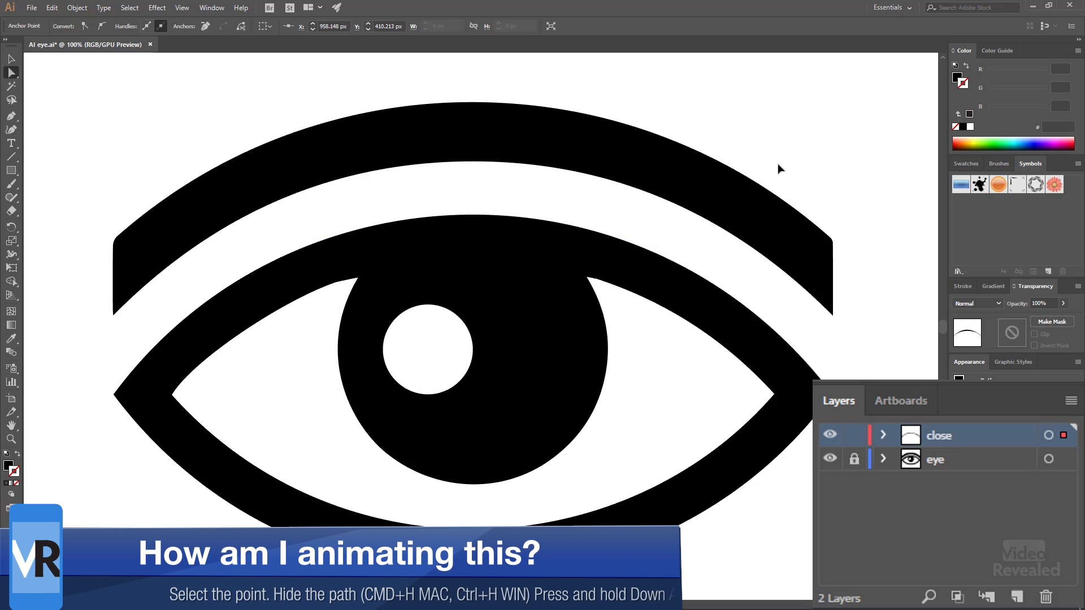
key("Down")
key("Down")
key("Down")
key("Down")
key("Down")
key("Down")
key("Down")
key("Down")
key("Down")
key("Down")
key("Down")
key("Down")
key("Down")
key("Down")
key("Down")
key("Down")
key("Down")
key("Down")
key("Down")
key("Down")
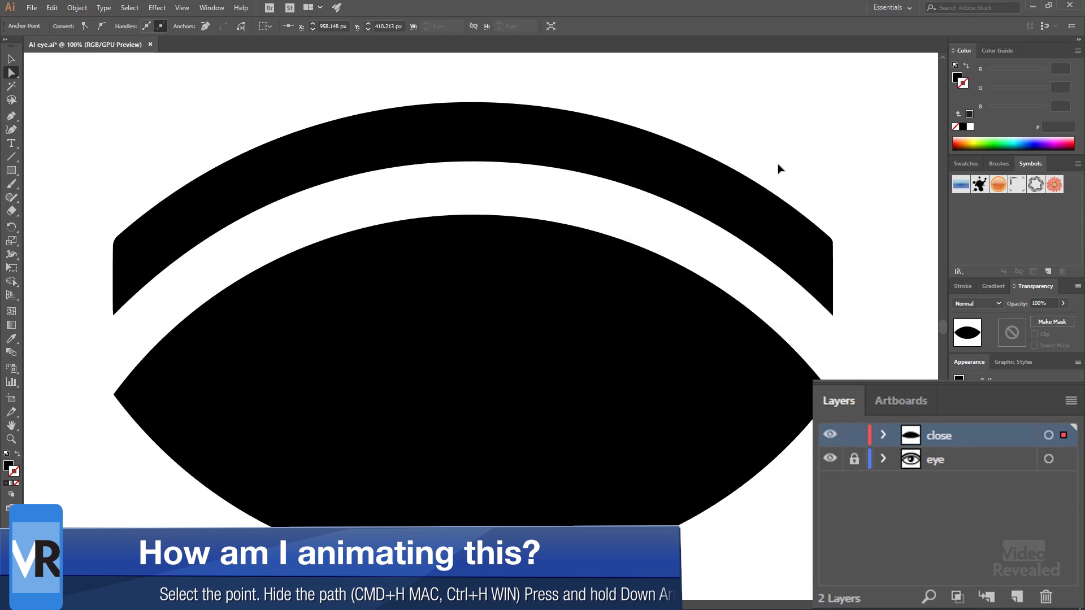
Nudge the eyelid anchor back up until the eye is open, restore the selection edges and deselect the path
key("Up")
key("Up")
key("Up")
key("Up")
key("Up")
key("Up")
key("Up")
key("Up")
key("Up")
key("Up")
key("Up")
key("Up")
key("Up")
key("Up")
key("Up")
key("Up")
key("Up")
key("Up")
key("Up")
key("Up")
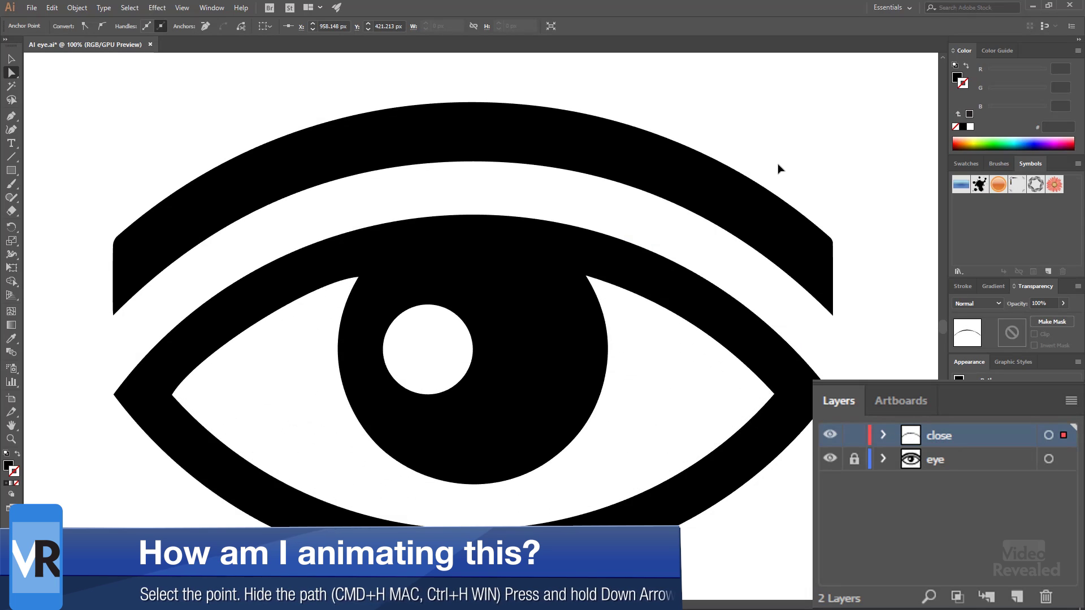
key("ctrl+h")
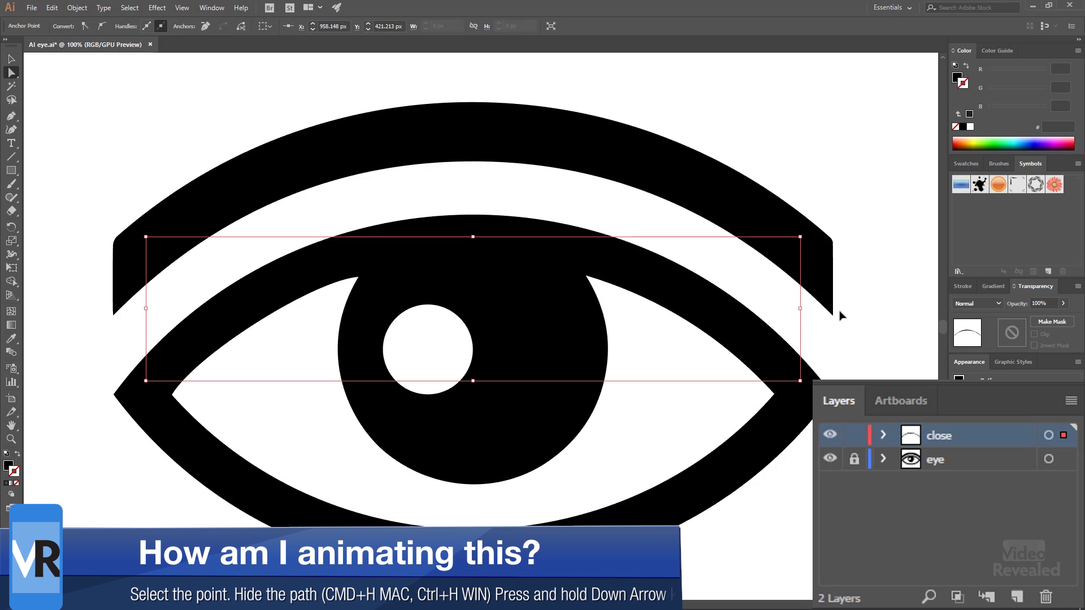
key("ctrl+h")
left_click(855, 275)
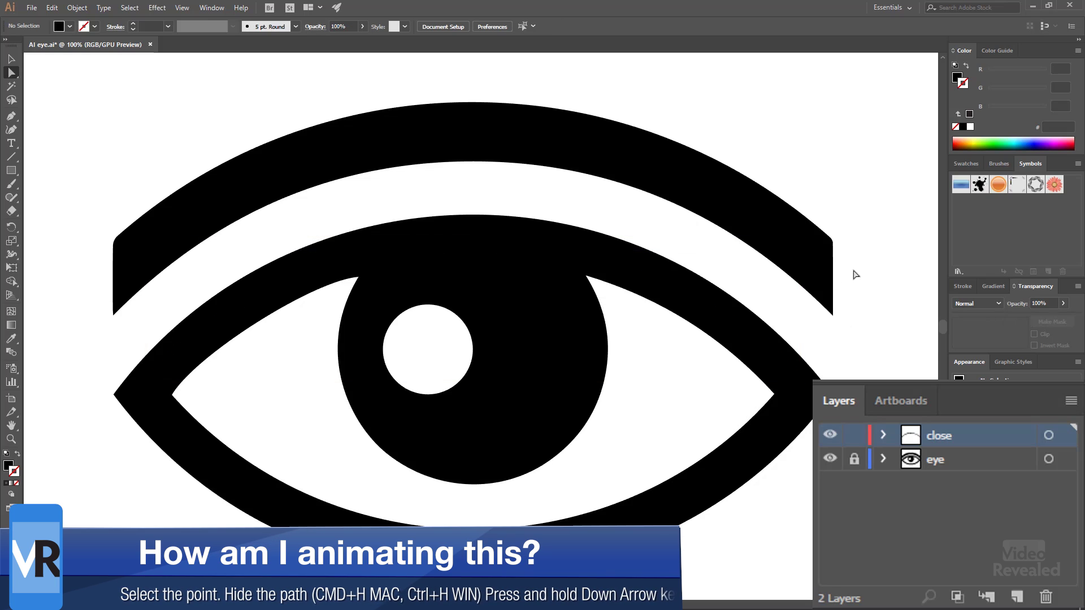
Show the transparency grid behind the eye artwork
left_click(190, 7)
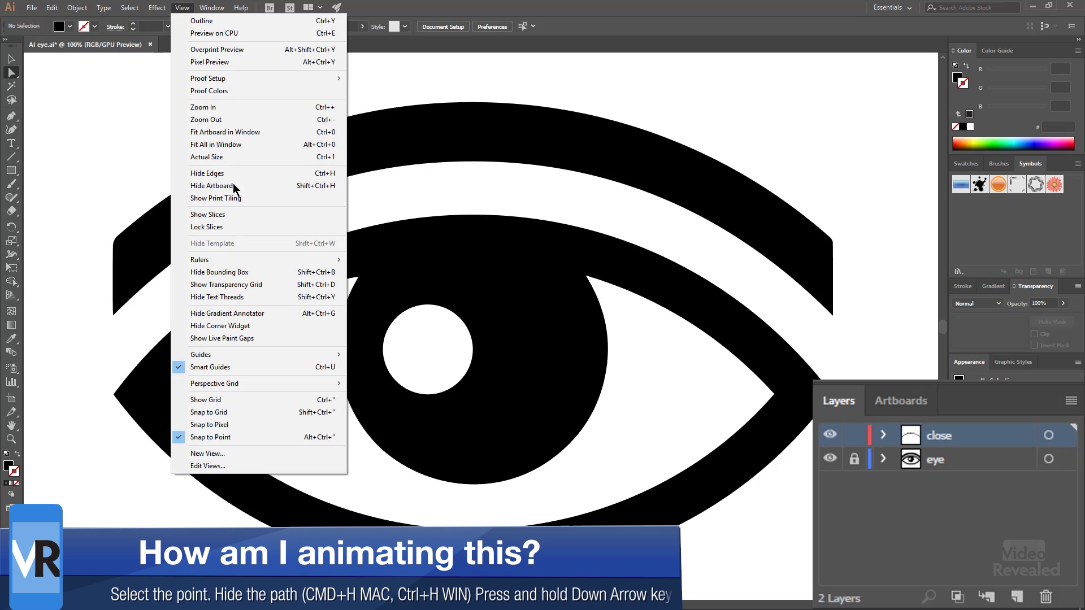
left_click(246, 284)
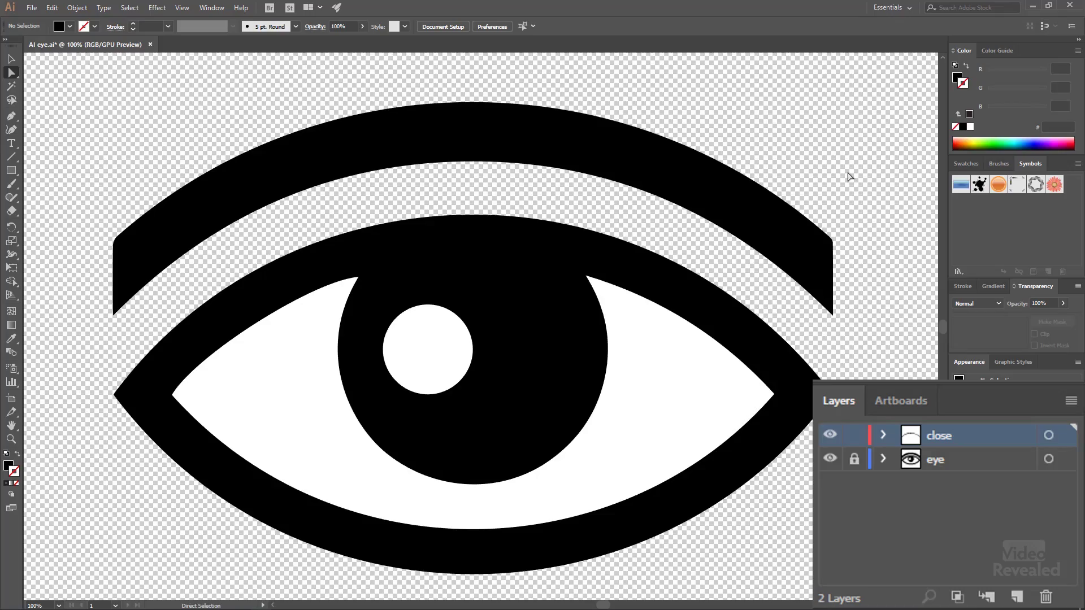
Unlock the eye layer, try moving the white eyeball shape and the white highlight circle, then undo the moves and deselect
left_click_drag(644, 408, 811, 469)
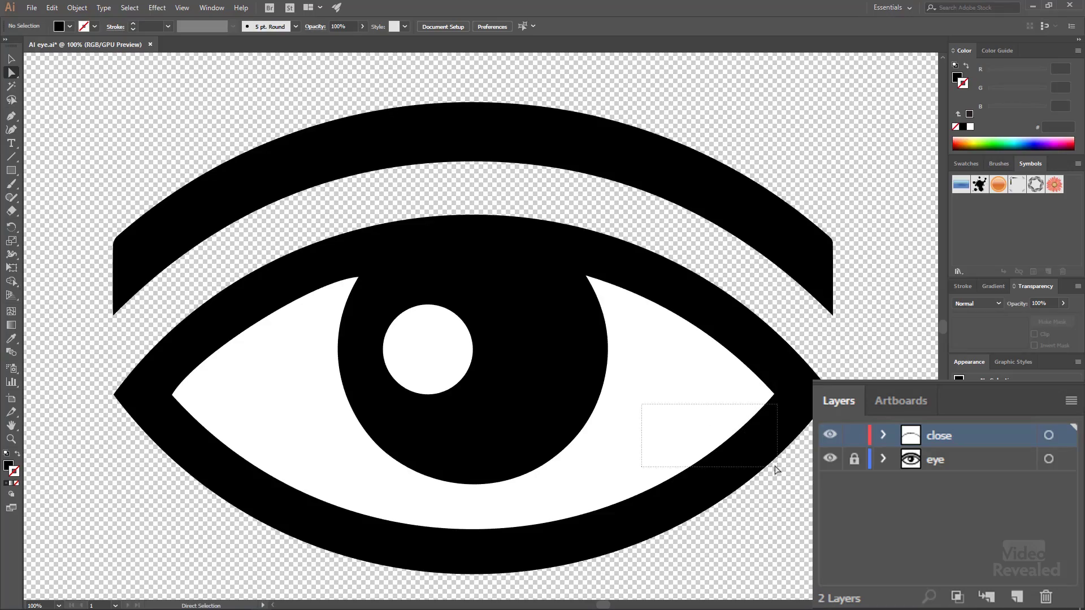
left_click(854, 459)
left_click_drag(702, 395, 811, 466)
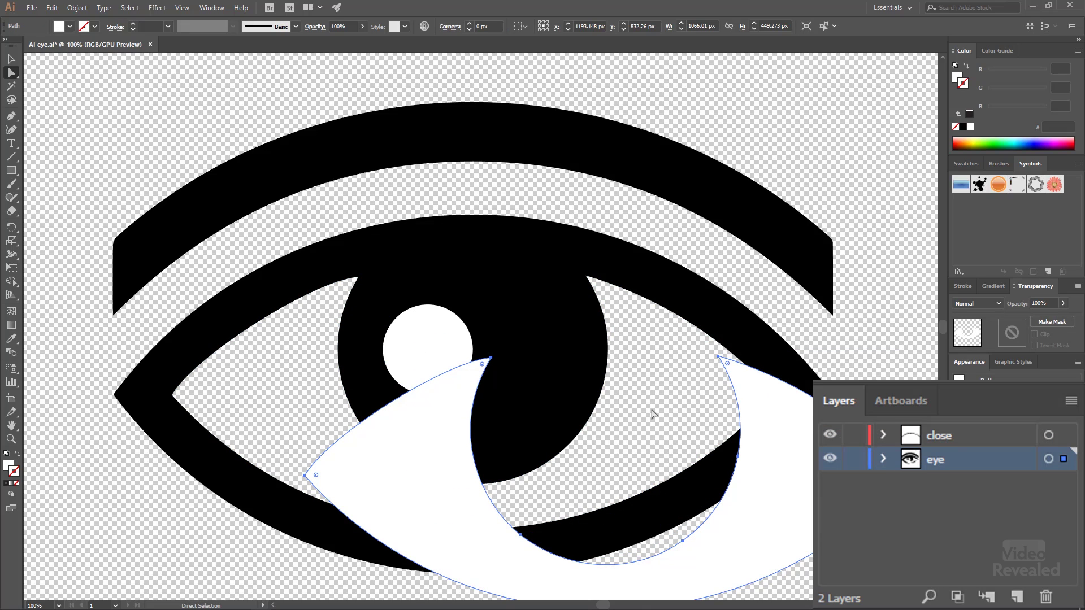
key("ctrl+z")
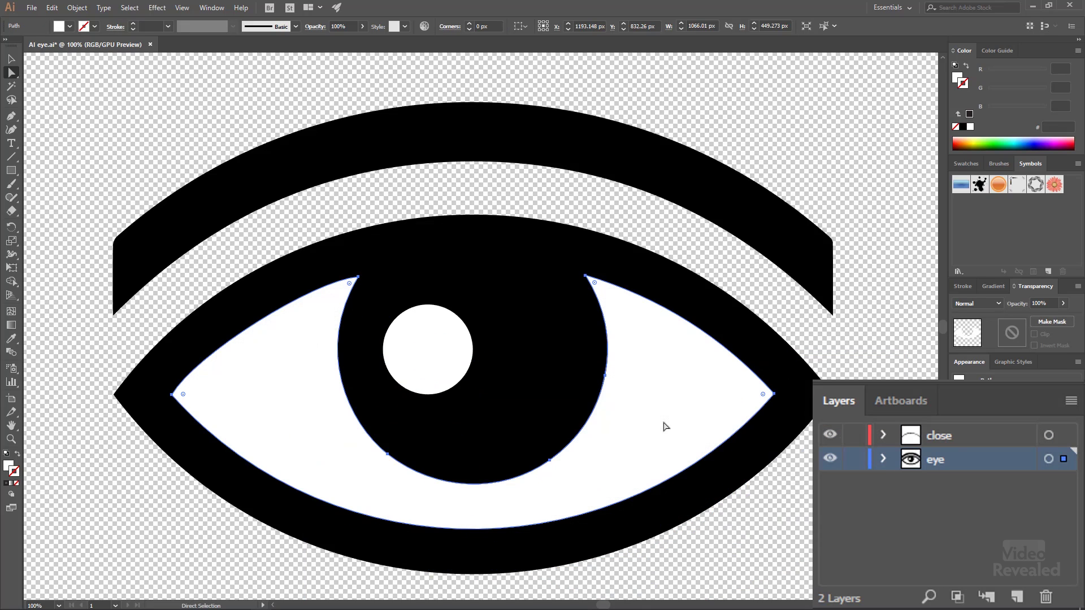
left_click_drag(436, 358, 341, 303)
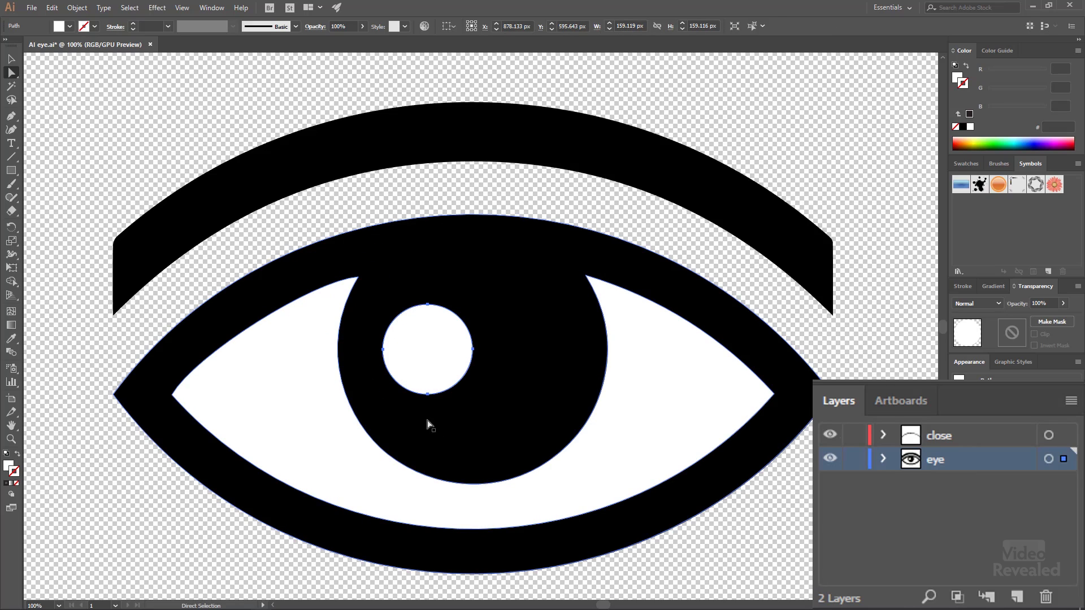
key("ctrl+shift+a")
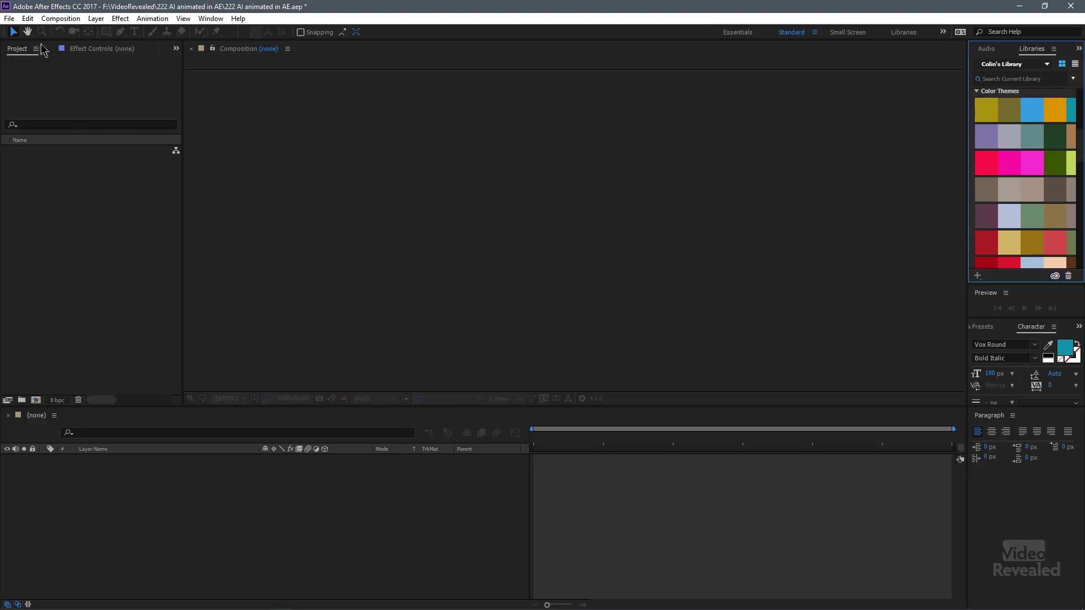
Switch to After Effects and choose AI eye.ai from the !- Test folder for import
left_click(10, 19)
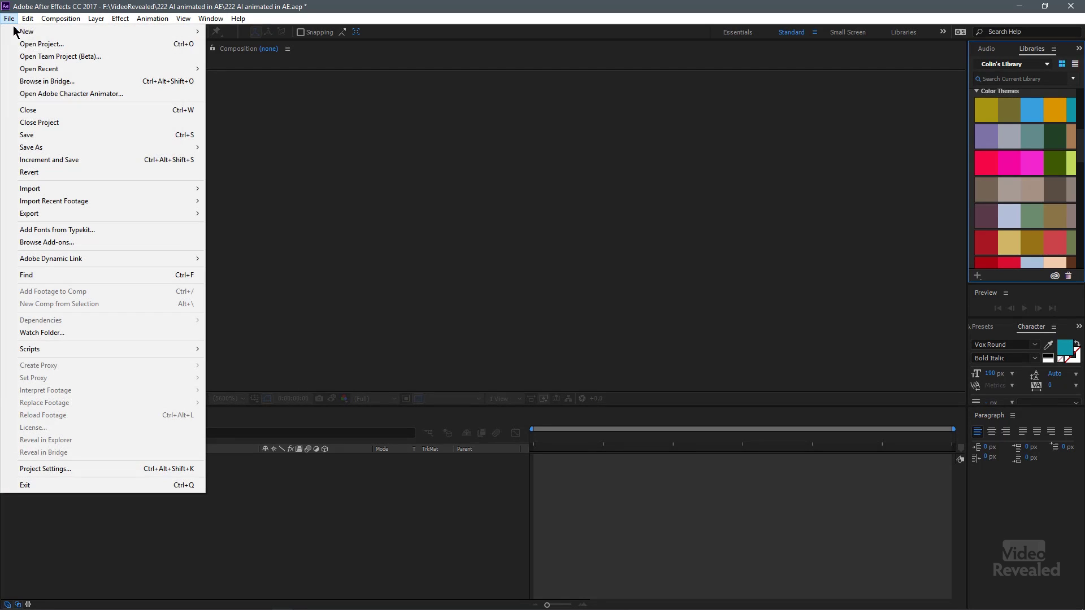
mouse_move(81, 189)
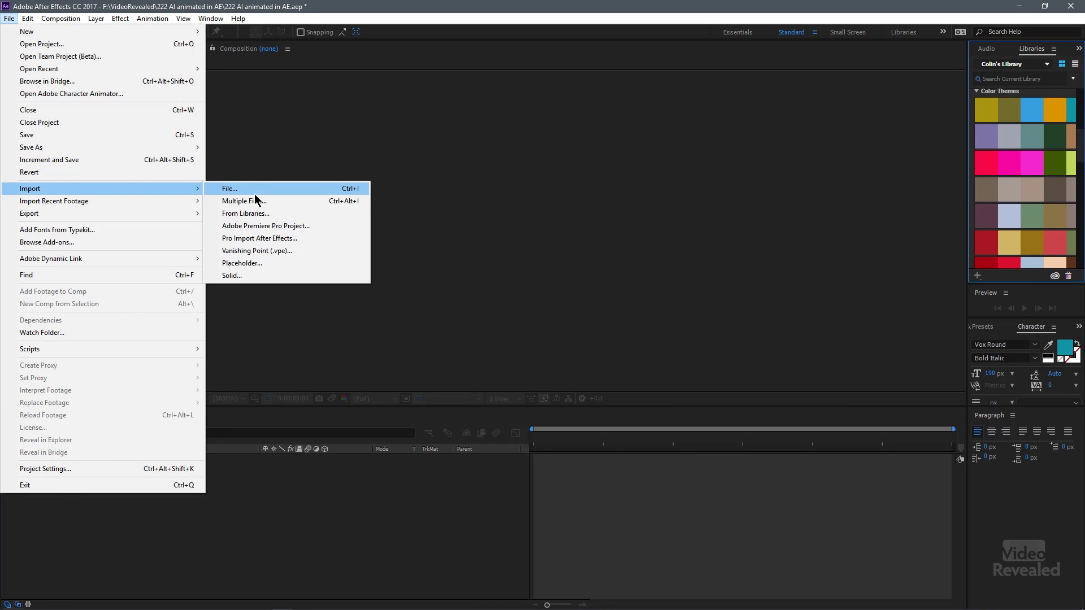
left_click(259, 167)
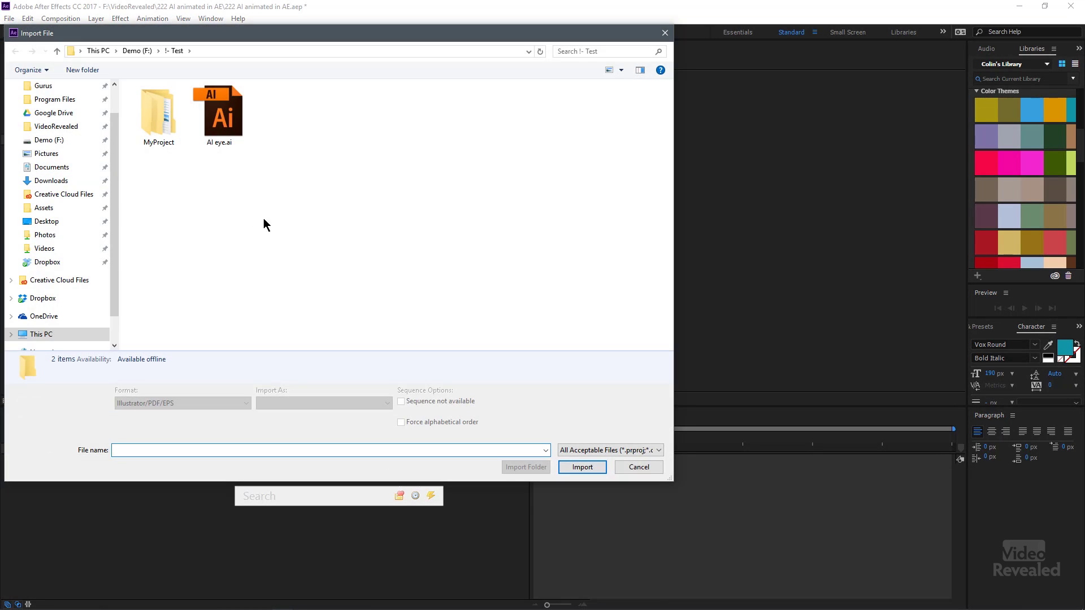
left_click(247, 139)
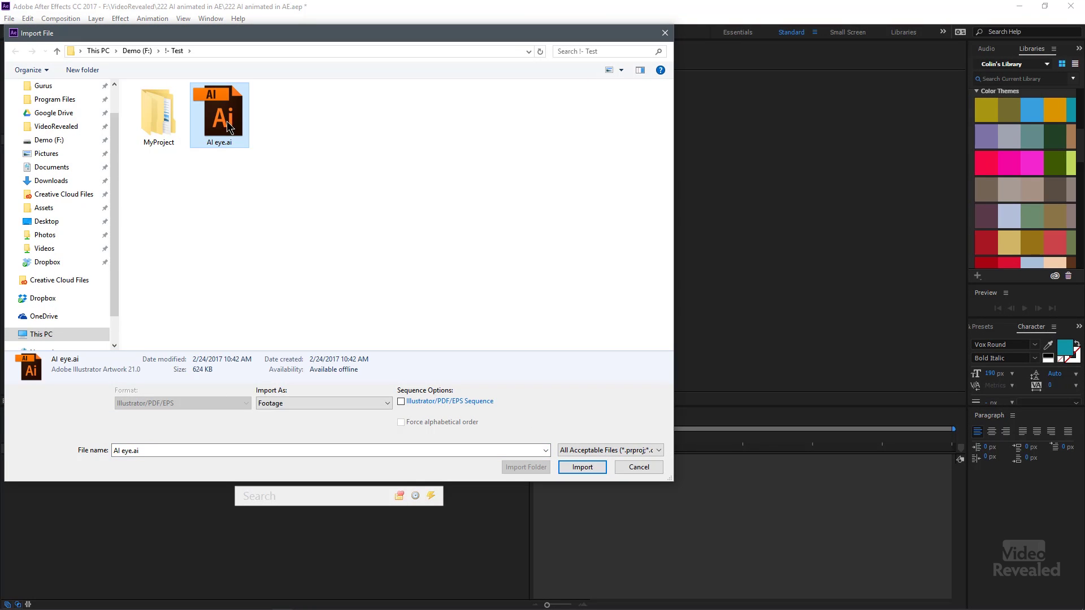
left_click(582, 467)
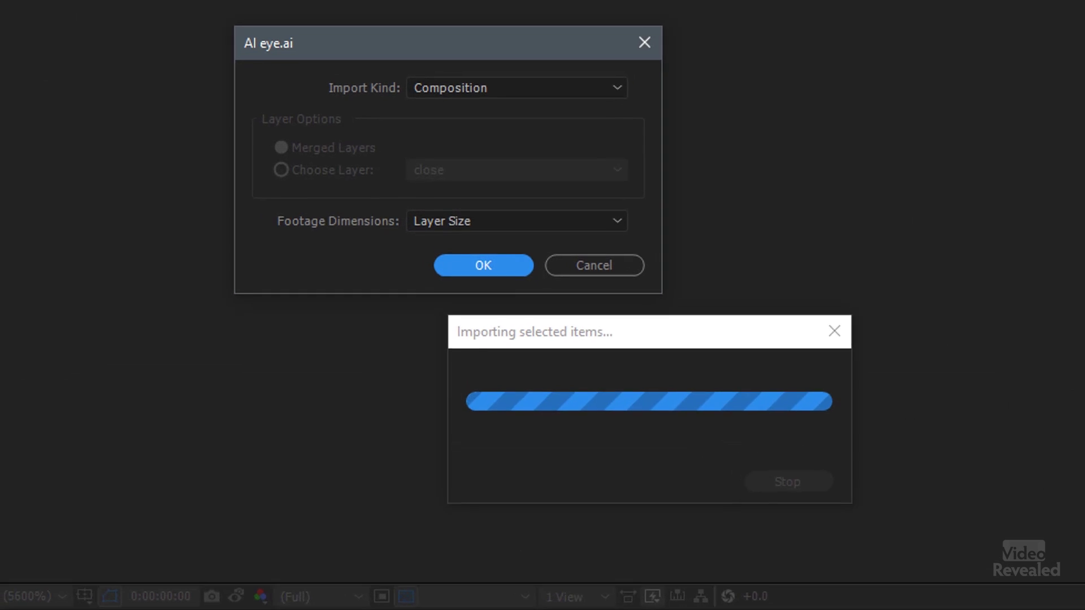
Import the Illustrator file as a Composition with Footage Dimensions set to Layer Size
left_click(530, 87)
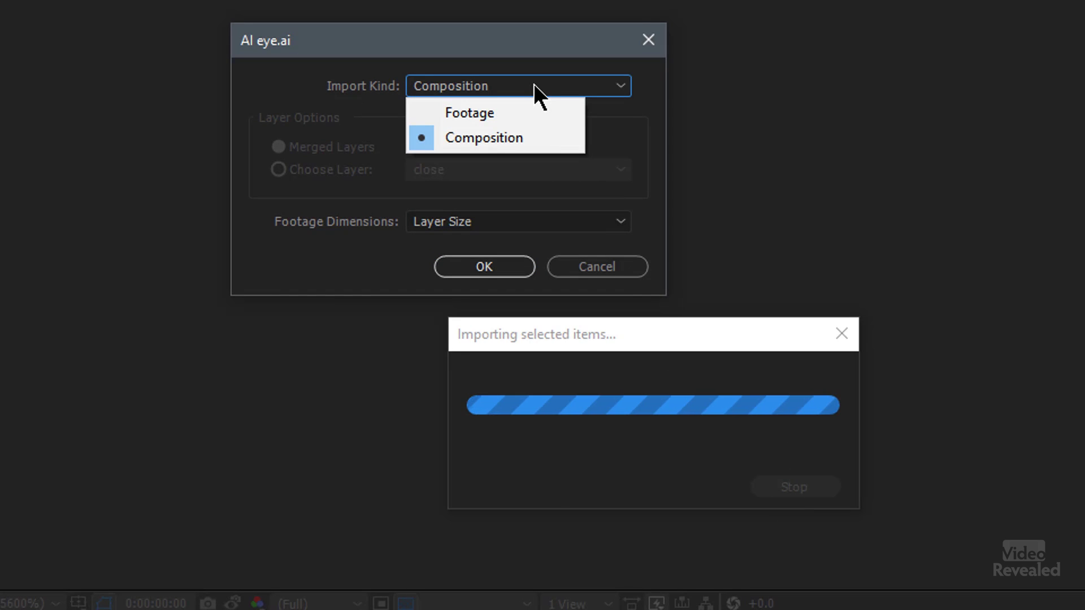
left_click(536, 142)
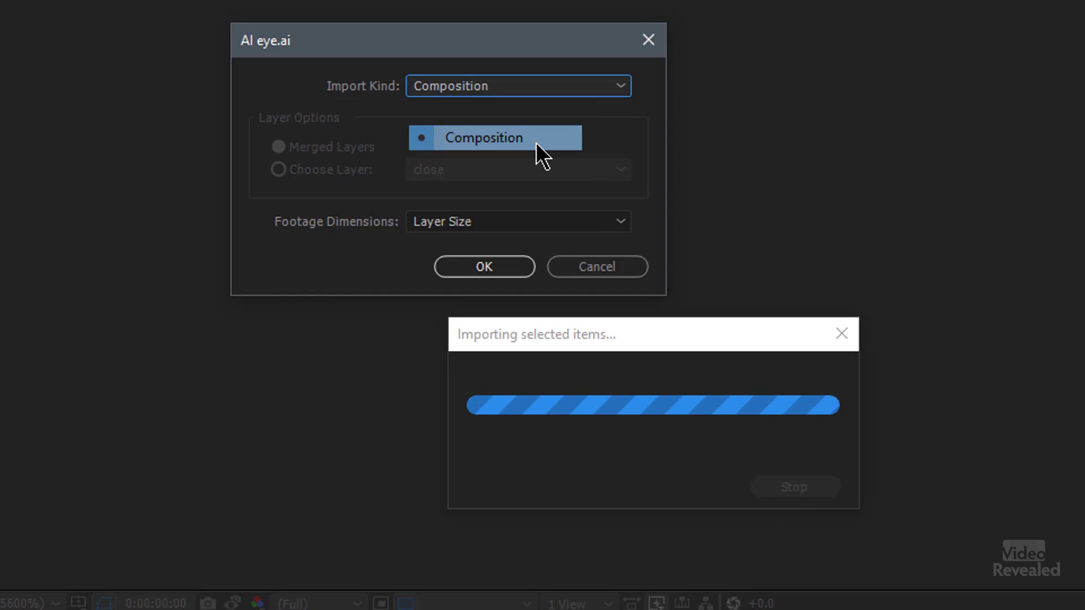
left_click(530, 224)
left_click(502, 247)
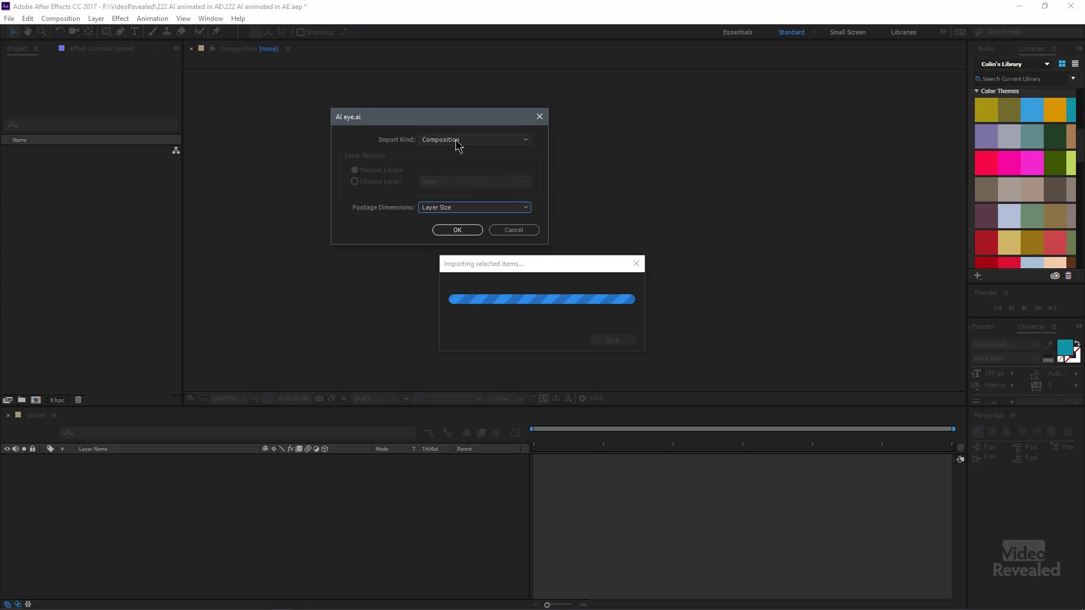
left_click(465, 230)
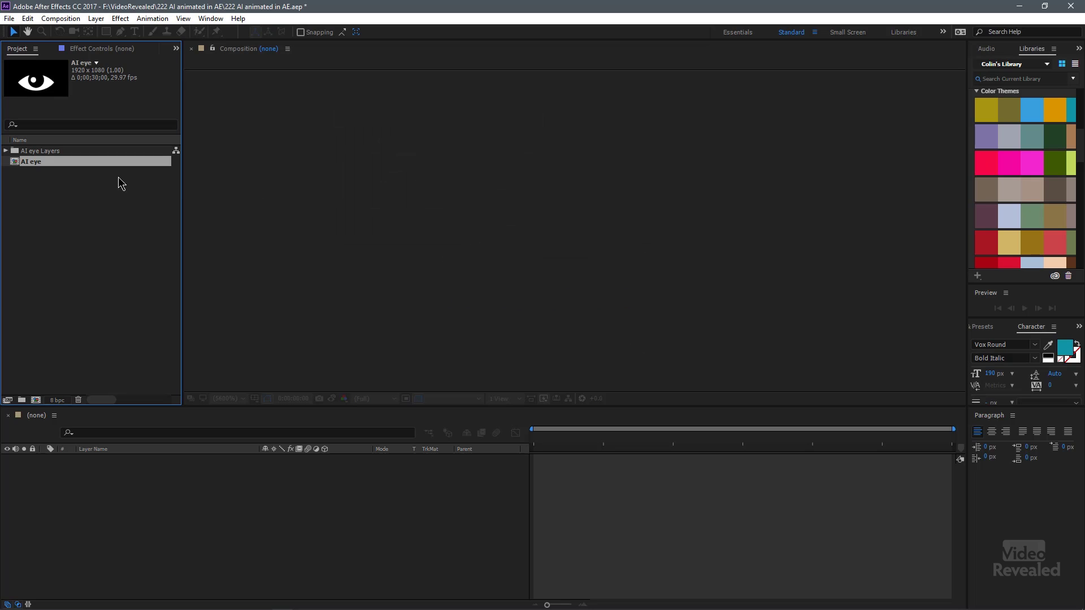
Open the AI eye composition and turn on its transparency grid
double_click(15, 162)
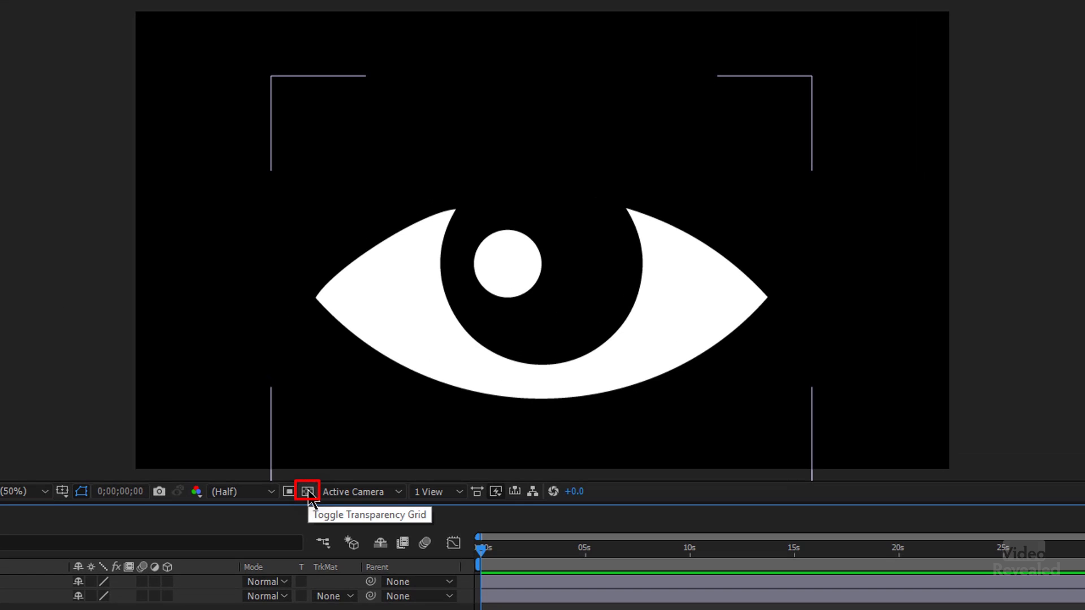
left_click(310, 493)
left_click(308, 492)
left_click(308, 492)
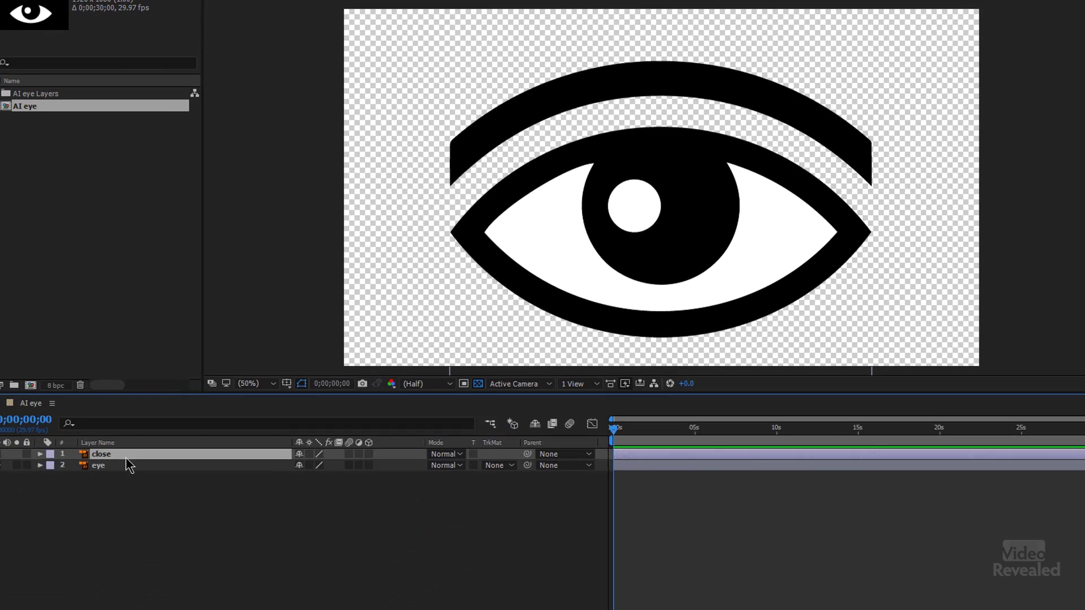
Select the close and eye layers and create shapes from both vector layers
left_click(128, 465)
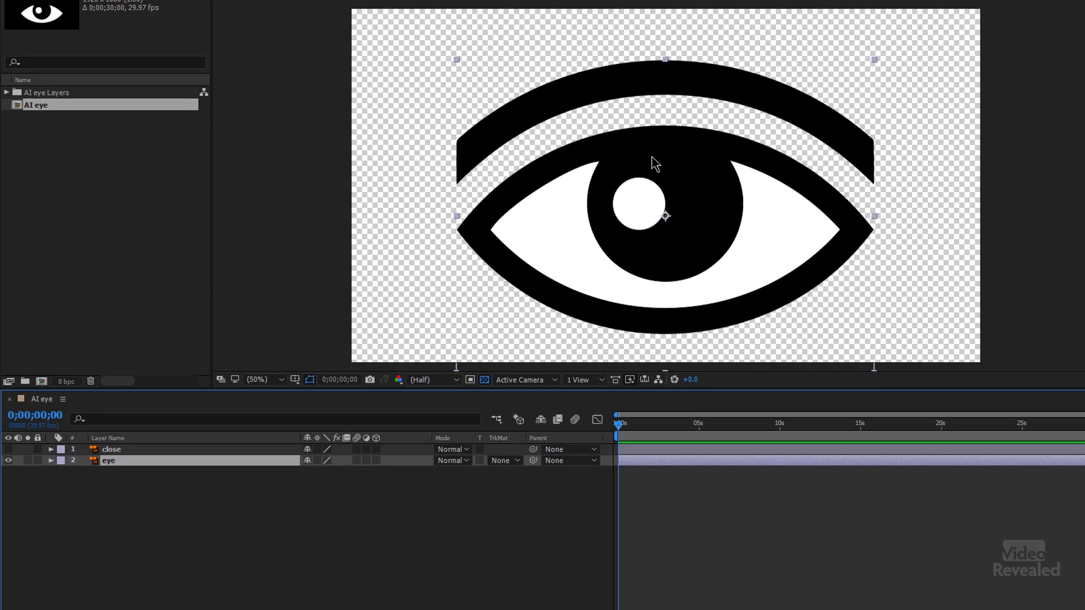
left_click_drag(150, 485, 121, 453)
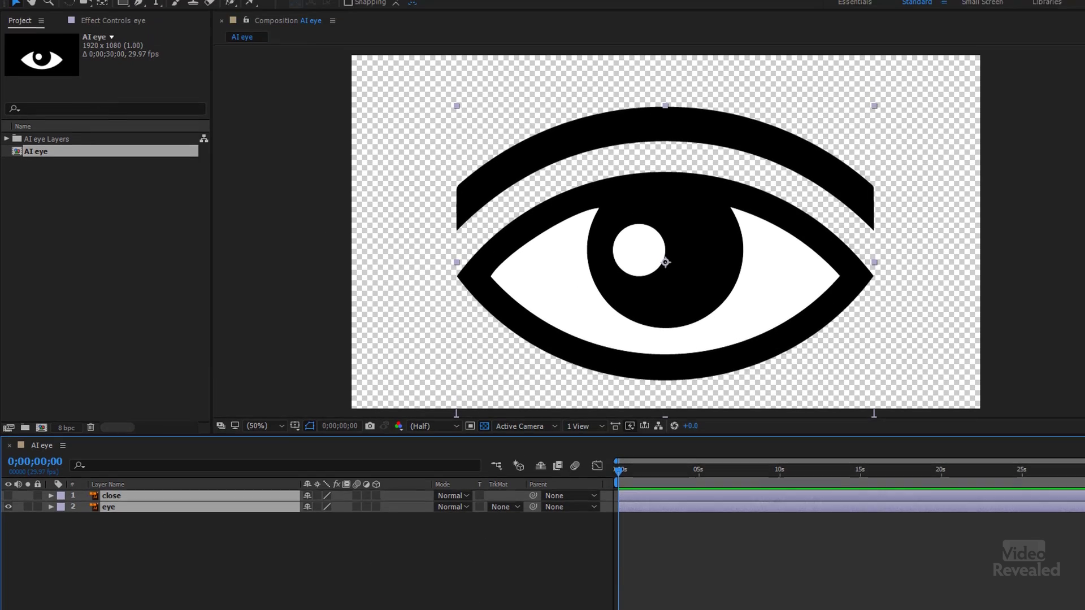
left_click(111, 21)
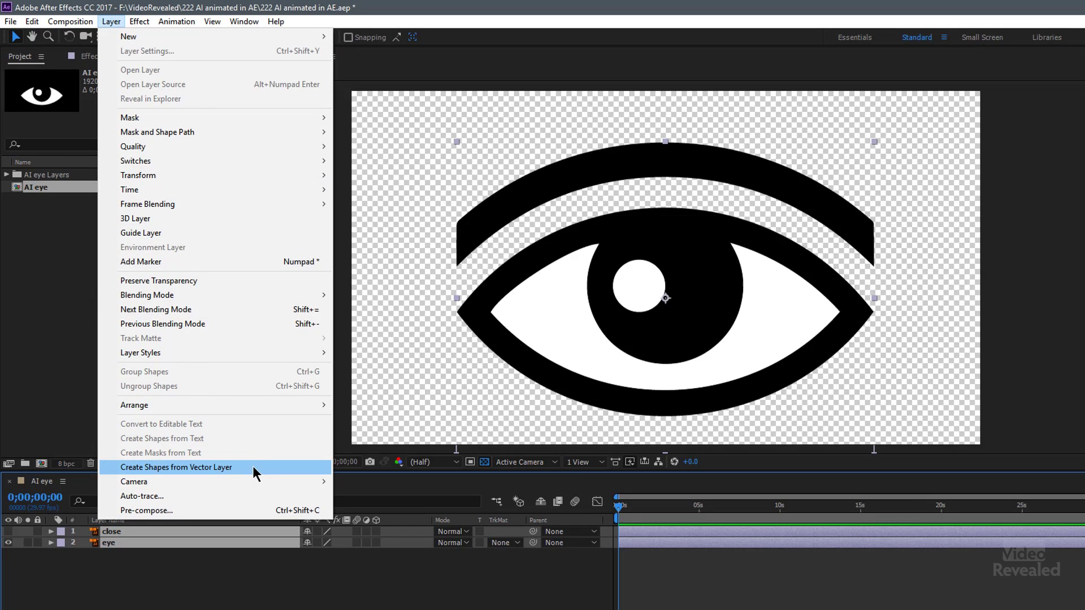
left_click(252, 466)
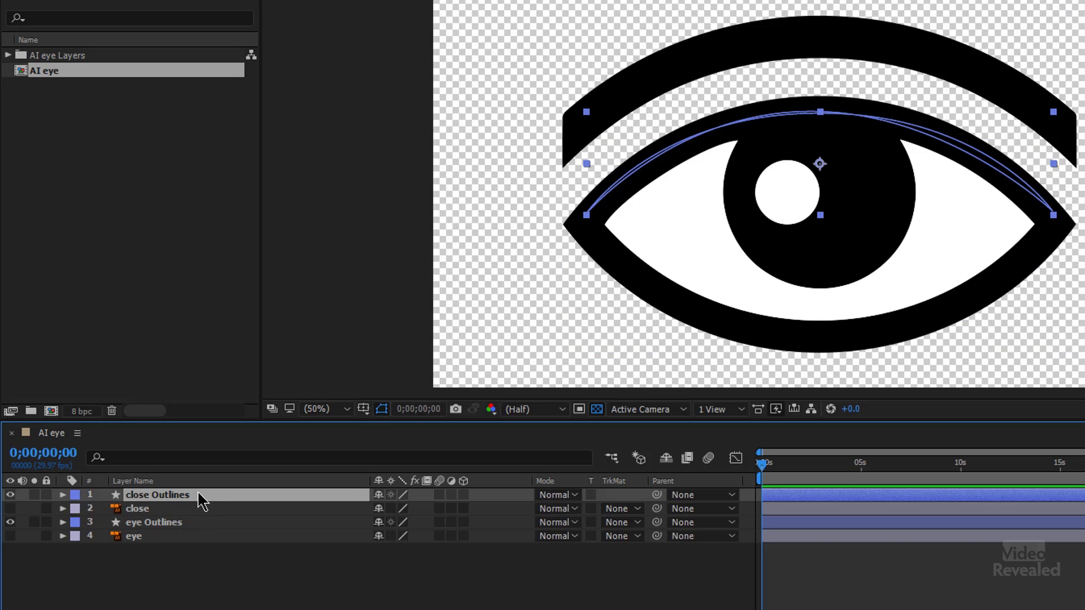
Delete the original close and eye Illustrator layers, keeping only the two Outlines shape layers
left_click(150, 511)
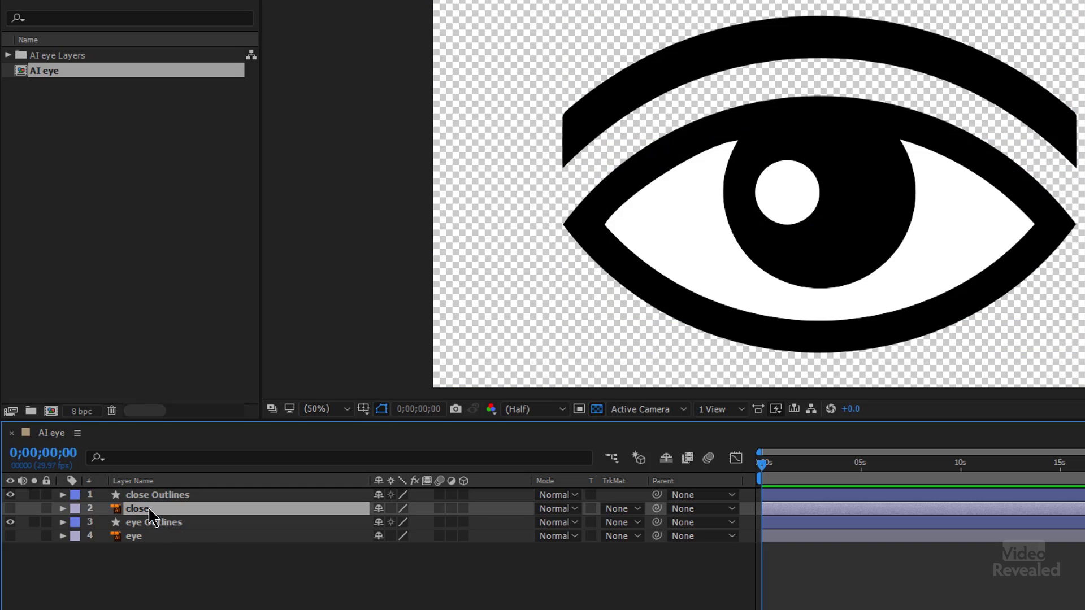
key("Delete")
left_click(150, 524)
key("Delete")
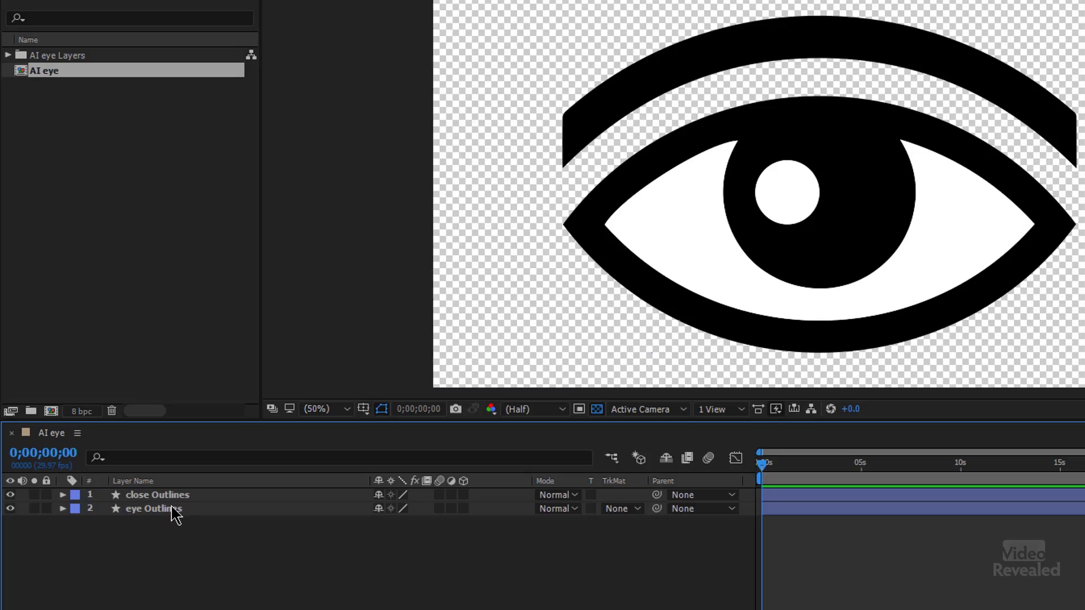
Hide the close Outlines layer, expand the contents of eye Outlines and select Group 4
left_click(175, 511)
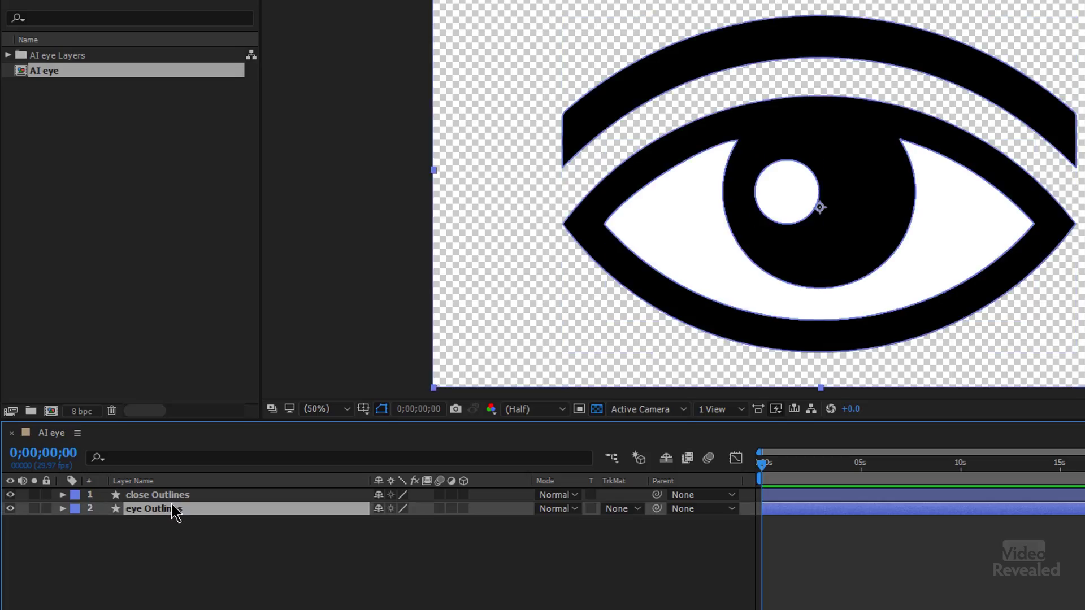
left_click(62, 508)
left_click(9, 496)
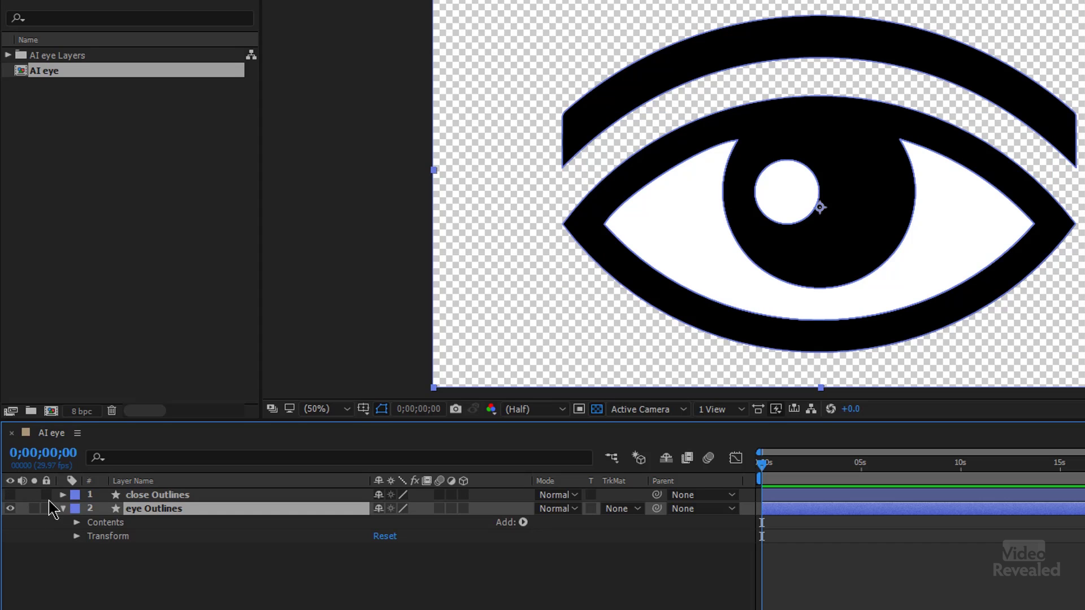
left_click(77, 523)
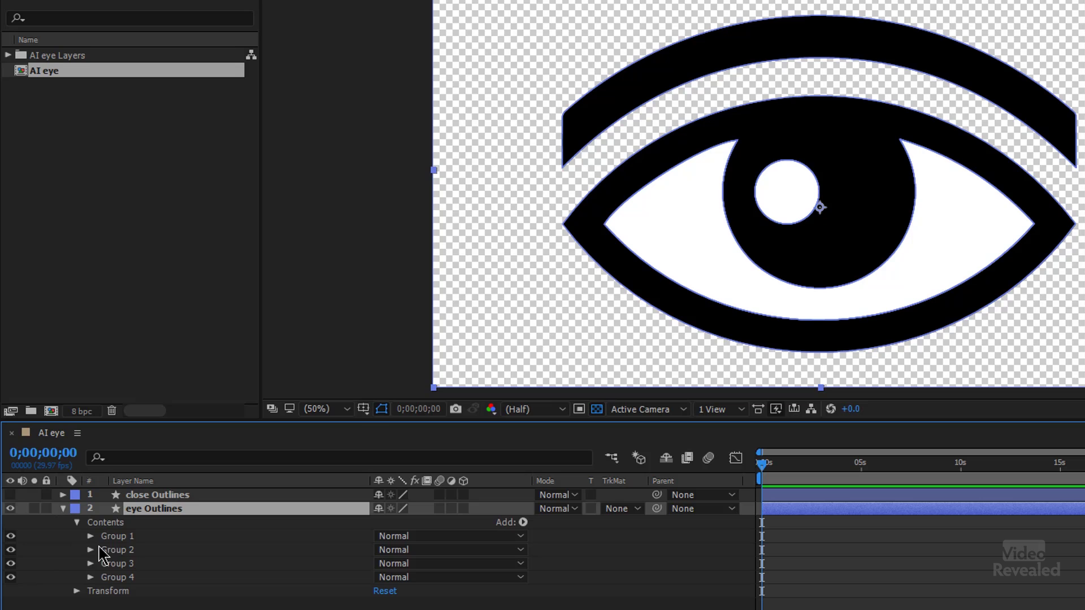
left_click(115, 578)
Try to move the Group 4 eye shape in the composition and undo the move
left_click_drag(748, 228, 586, 217)
key("ctrl+z")
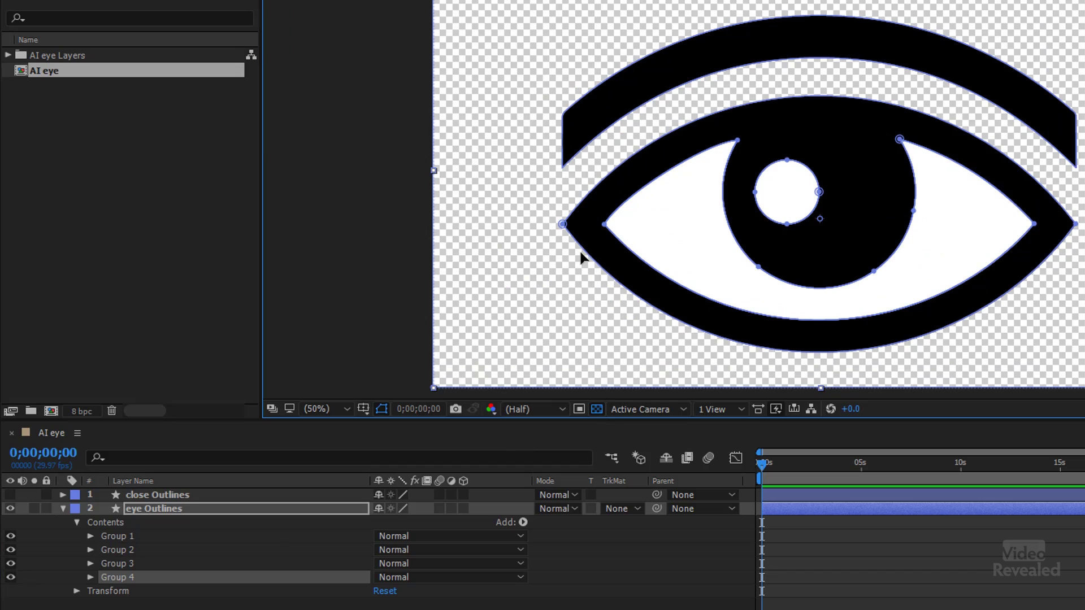
left_click(63, 509)
left_click(62, 509)
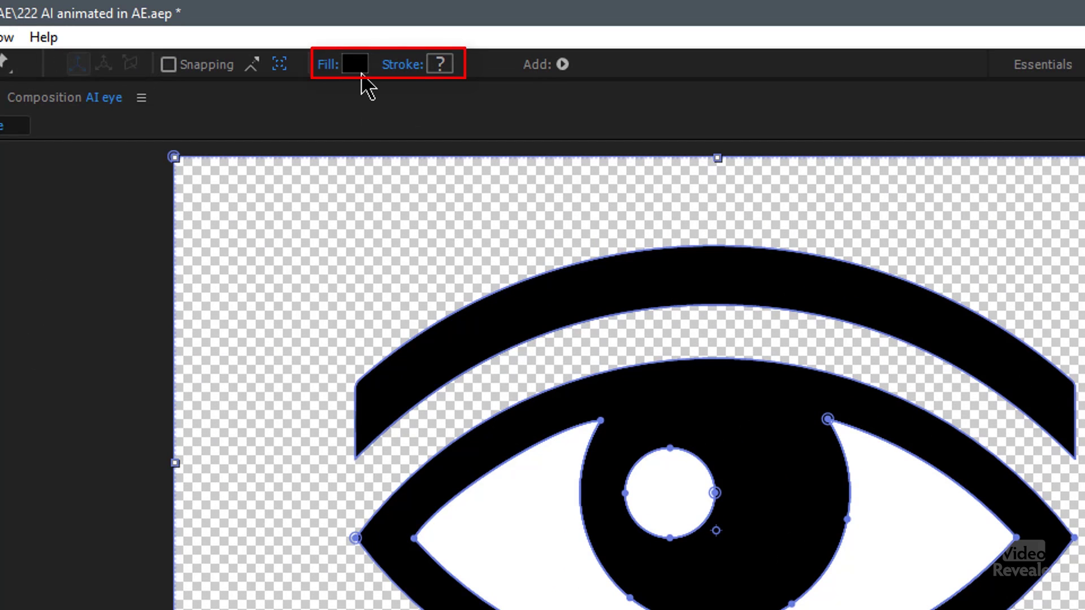
Change the fill colour of Group 4 from the eye Outlines layer to blue 389FDF
left_click(355, 66)
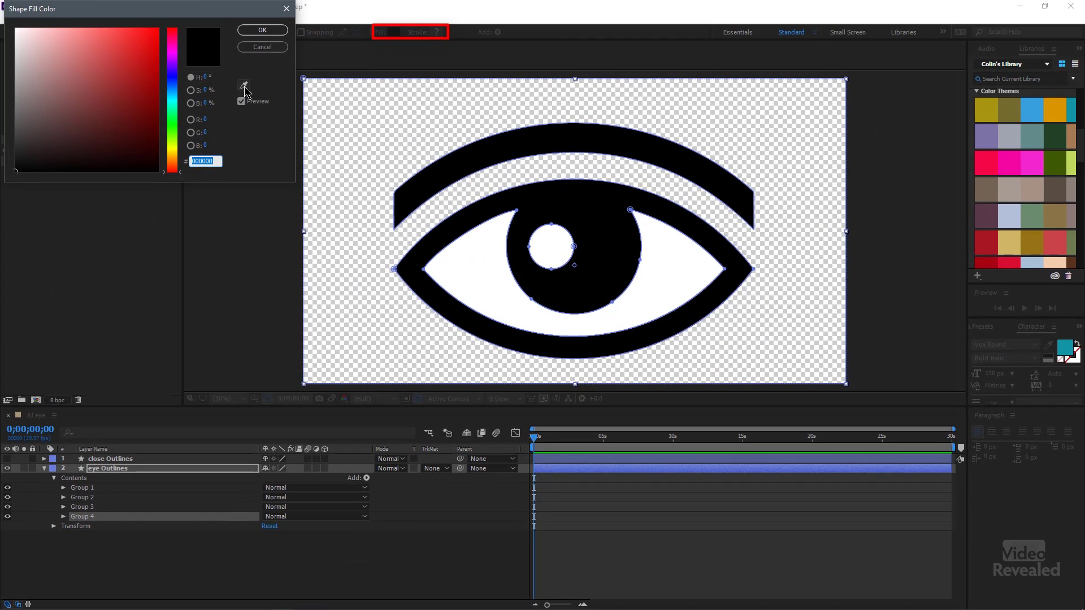
left_click(134, 80)
left_click(244, 86)
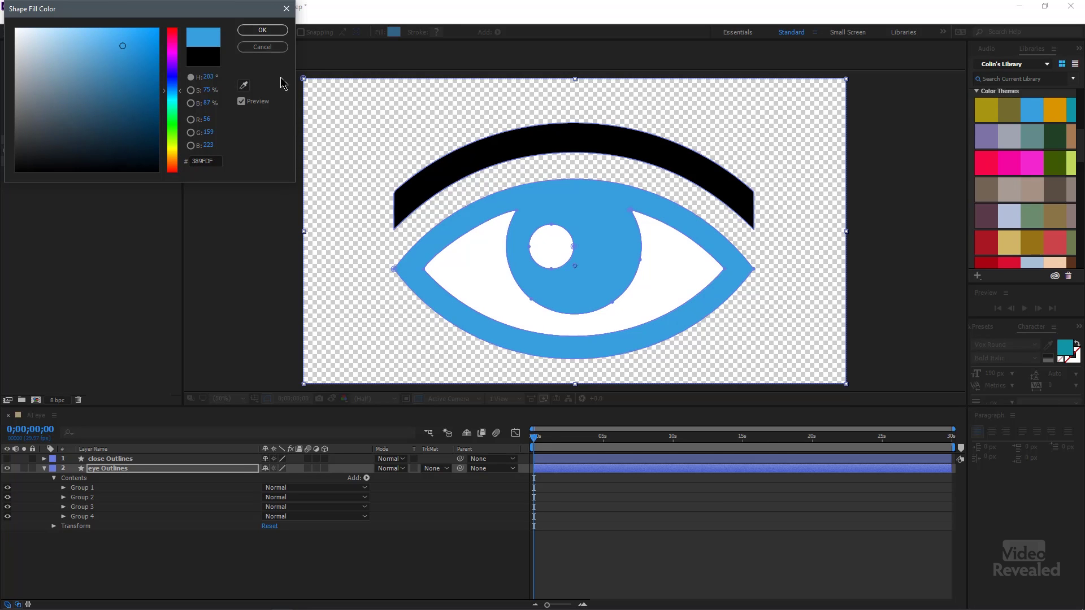
left_click(277, 30)
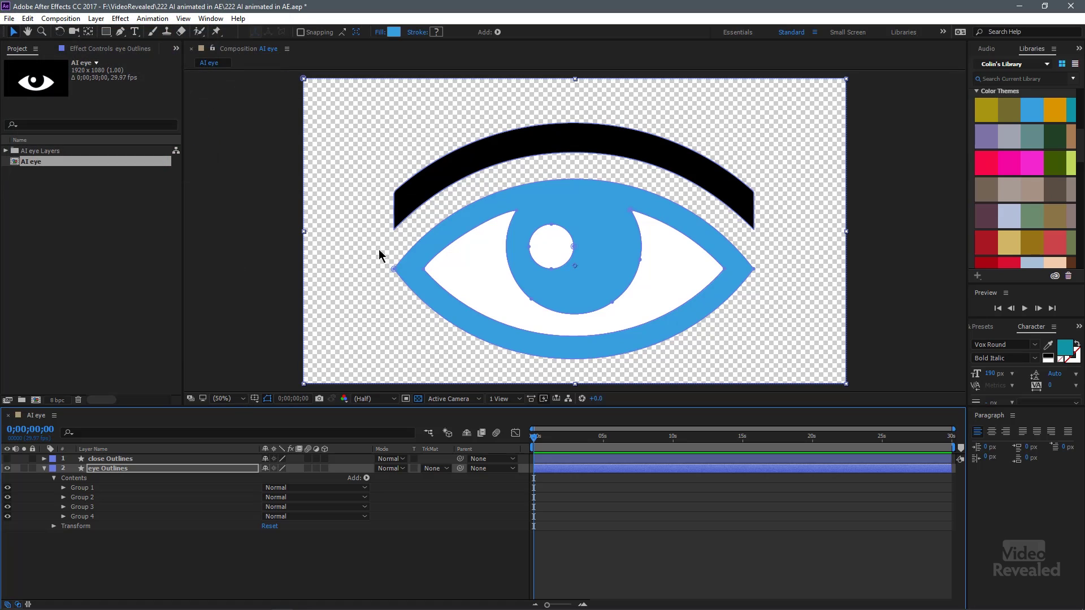
Find the eyebrow among the eye Outlines groups and fill it, Group 3, with the blue sampled from the eye
left_click(80, 488)
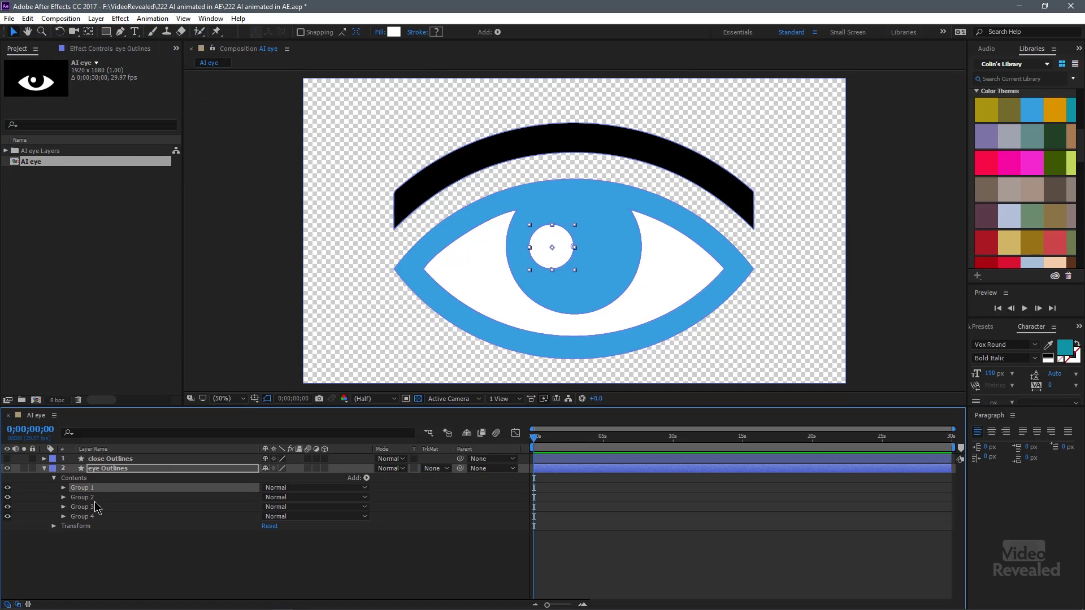
left_click(95, 501)
left_click(85, 507)
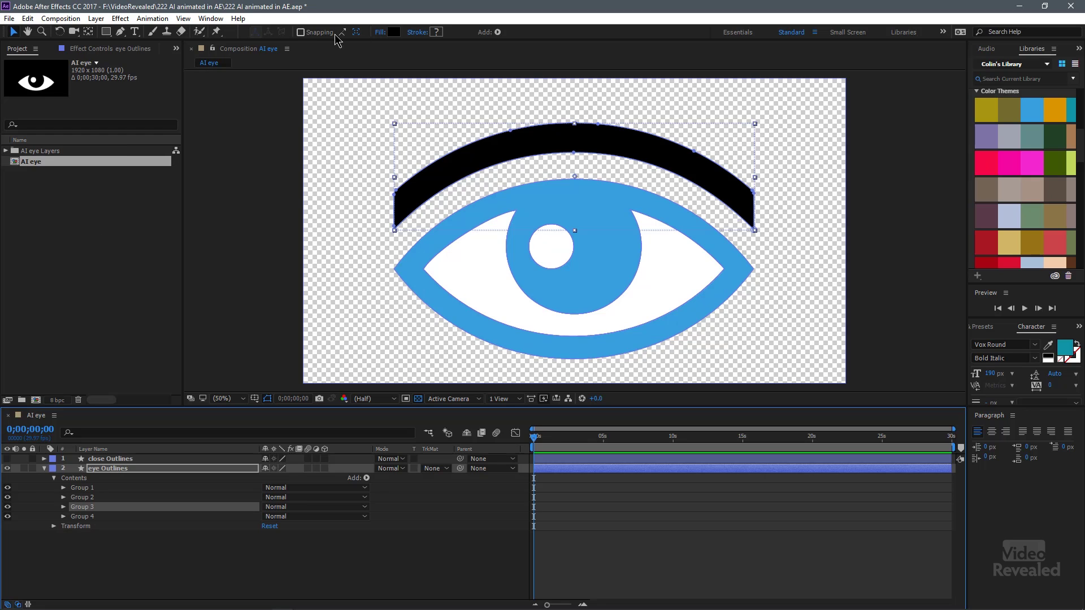
left_click(390, 32)
left_click(243, 85)
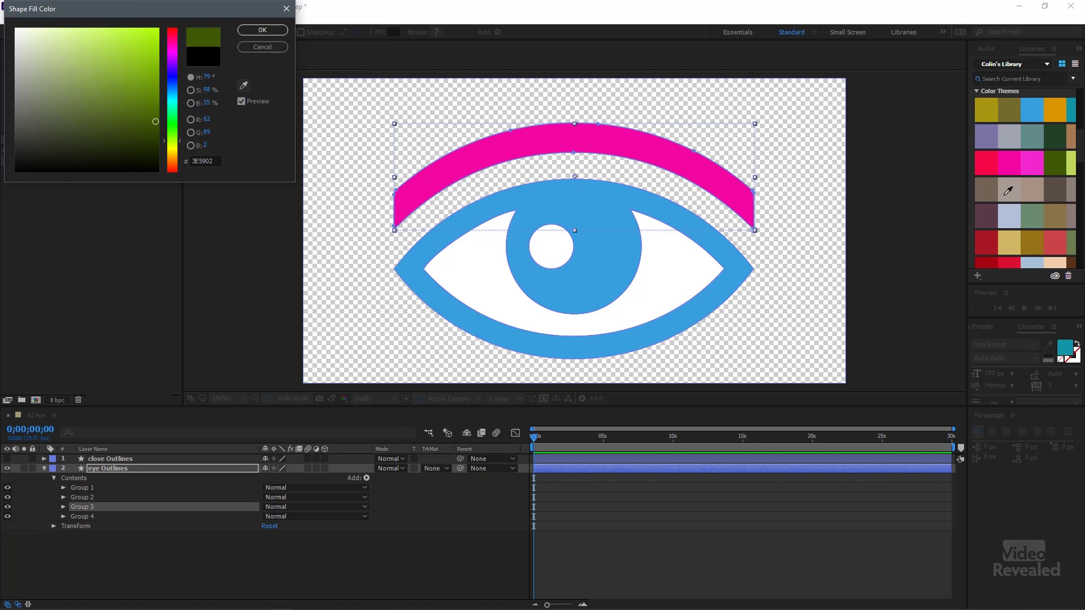
left_click(610, 213)
left_click(263, 31)
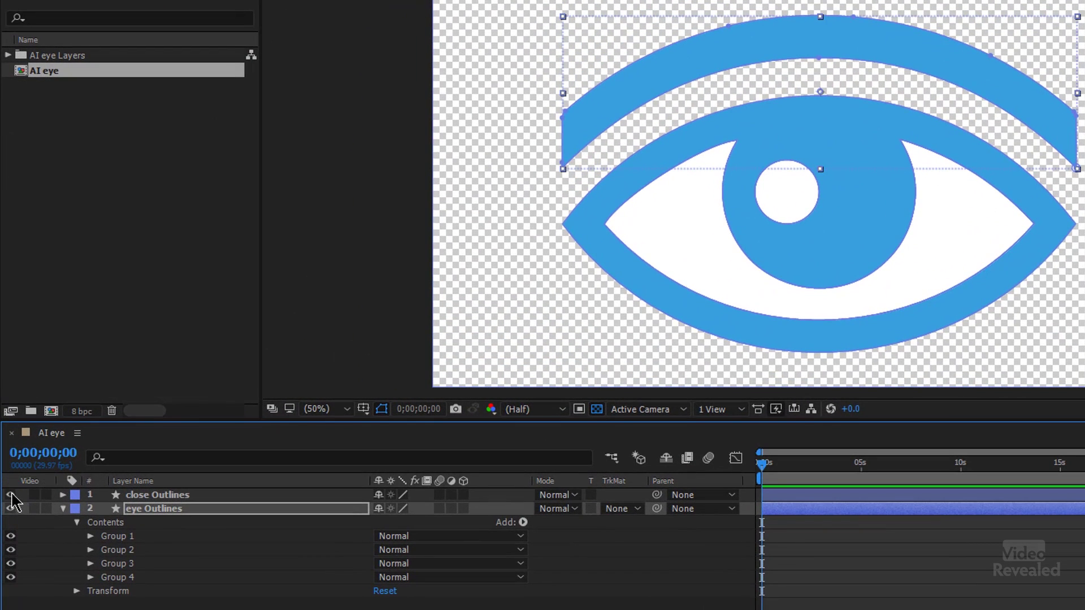
Show and select the close Outlines layer, and lock and collapse the eye Outlines layer
left_click(11, 495)
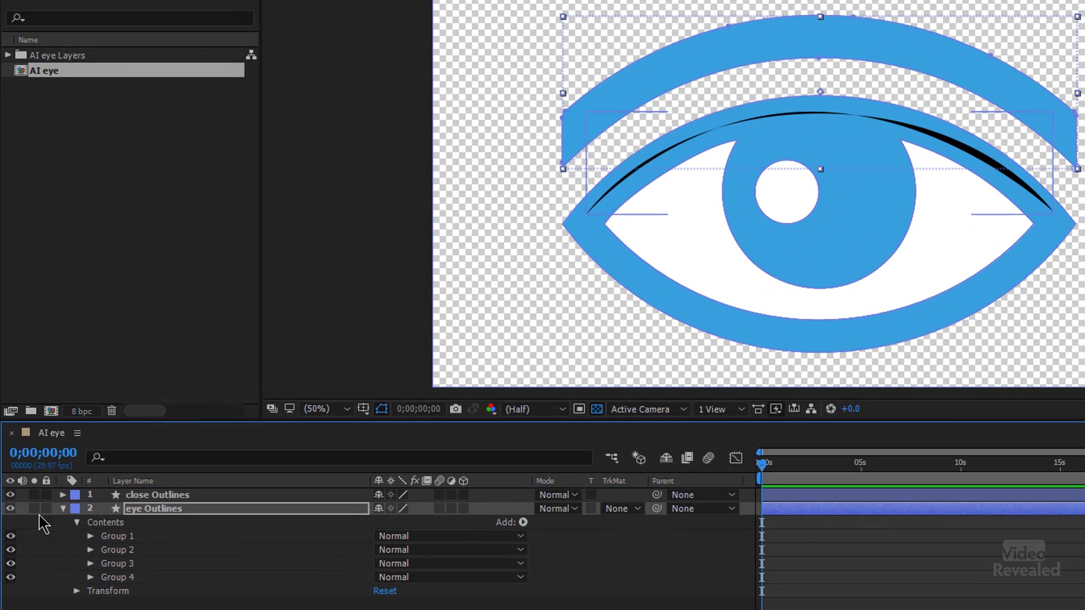
left_click(174, 495)
left_click(169, 509, "shift")
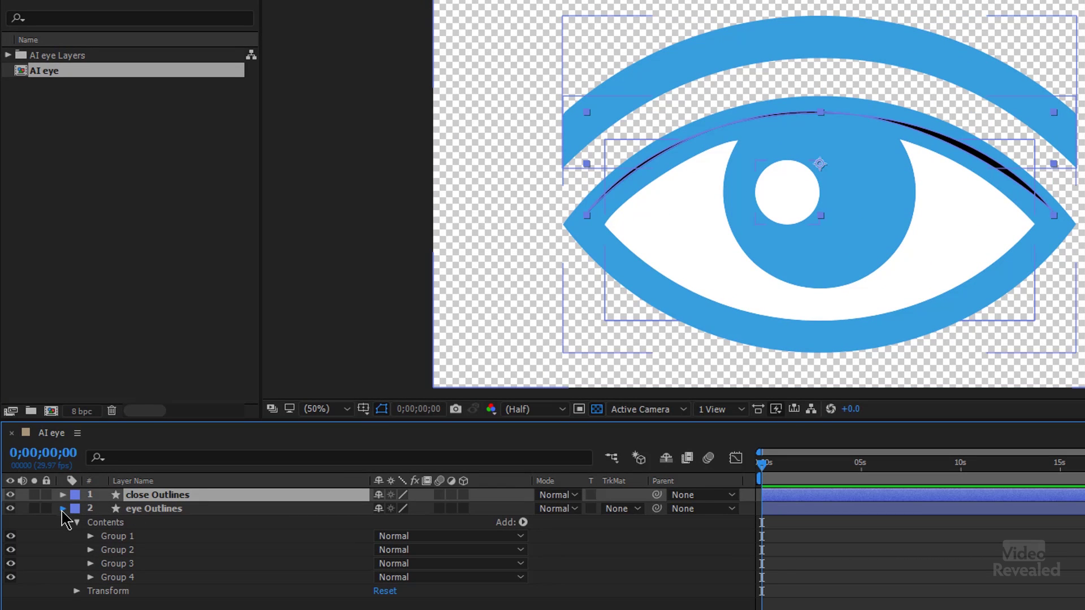
left_click(63, 509)
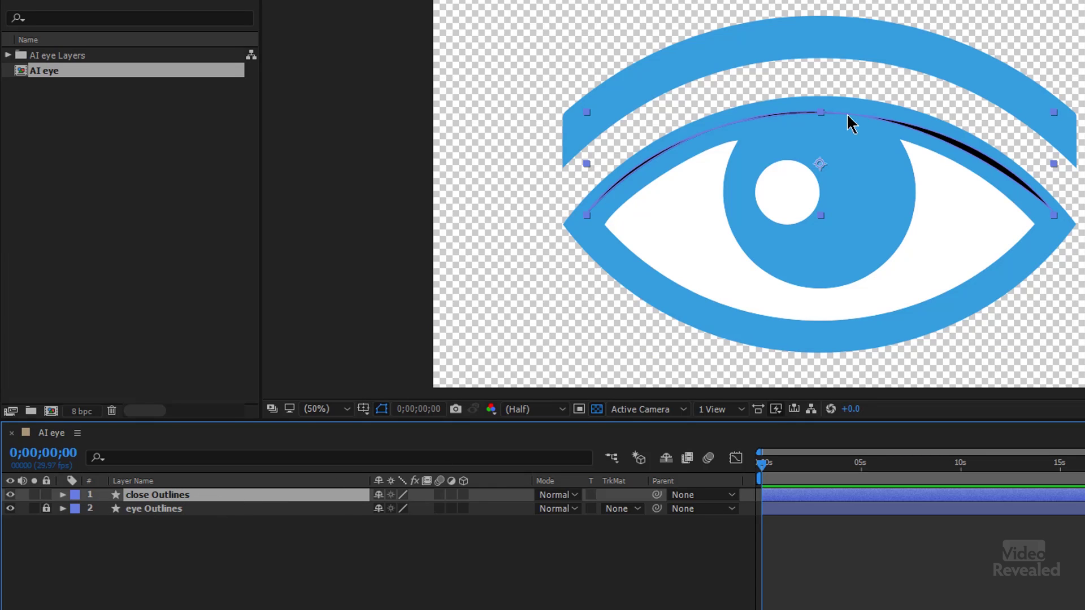
Select the lower middle point of the close Outlines path and reposition it to form a thin, curved eyelid sliver just above the iris
scroll(836, 132, "up", 4)
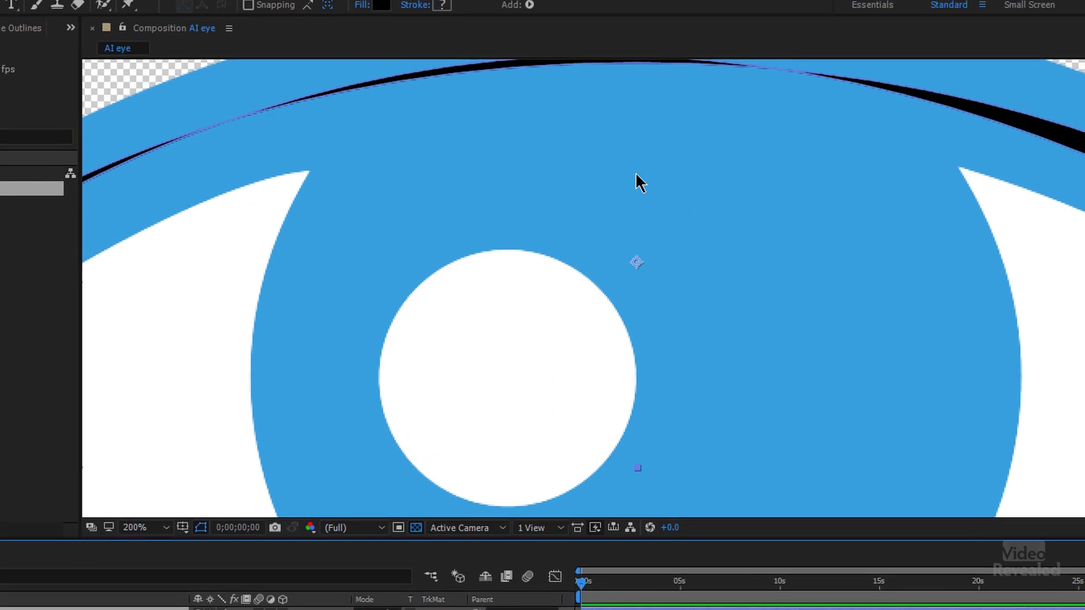
mouse_move(628, 222)
left_mouse_down()
mouse_move(663, 266)
mouse_move(615, 252)
left_mouse_up()
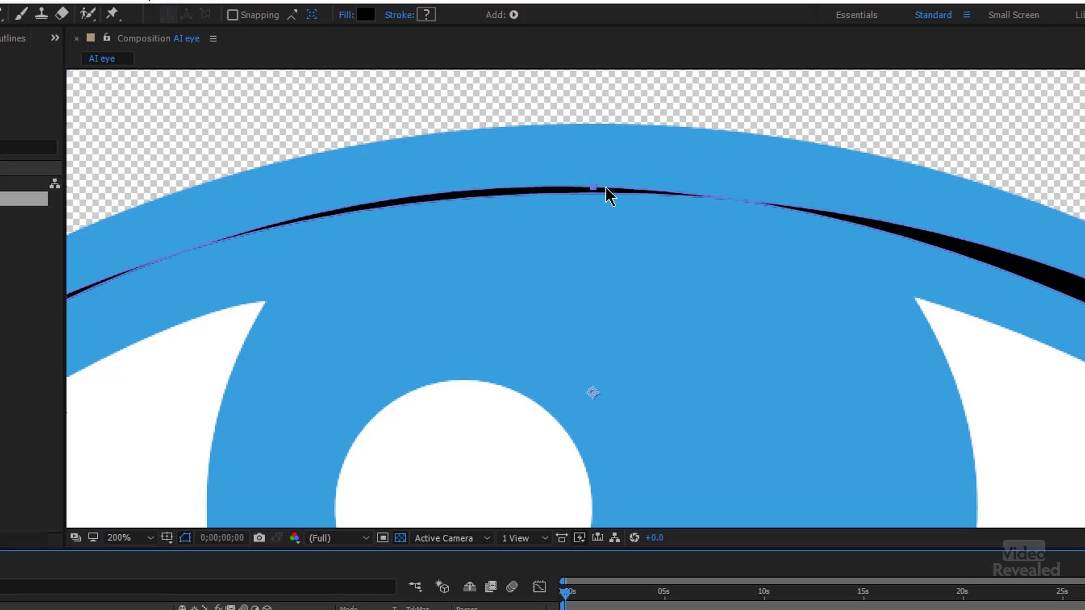
left_click(621, 146)
left_click(589, 191)
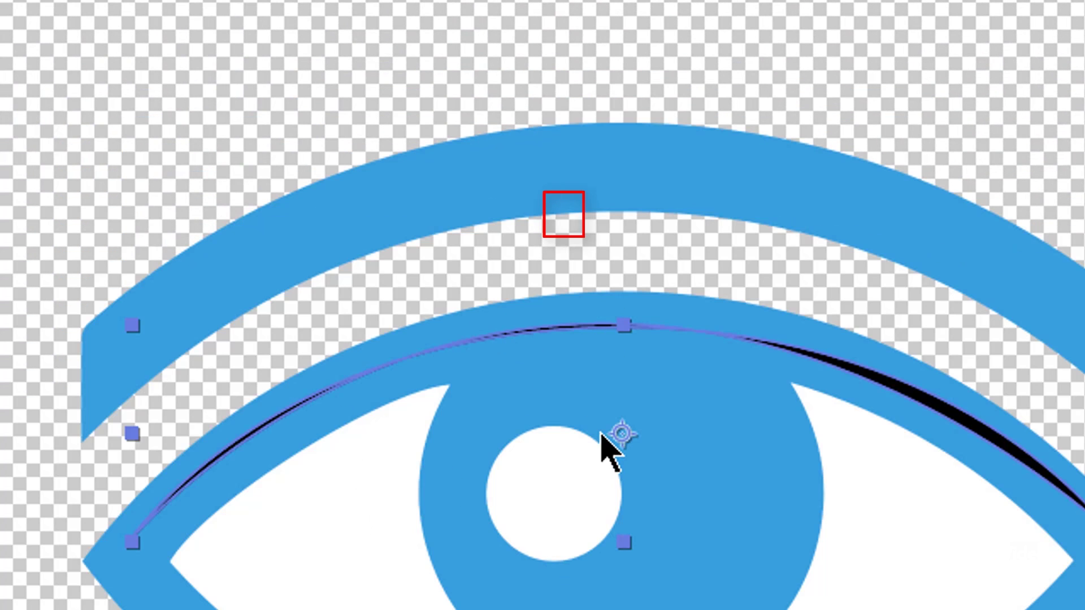
left_click_drag(622, 551, 624, 222)
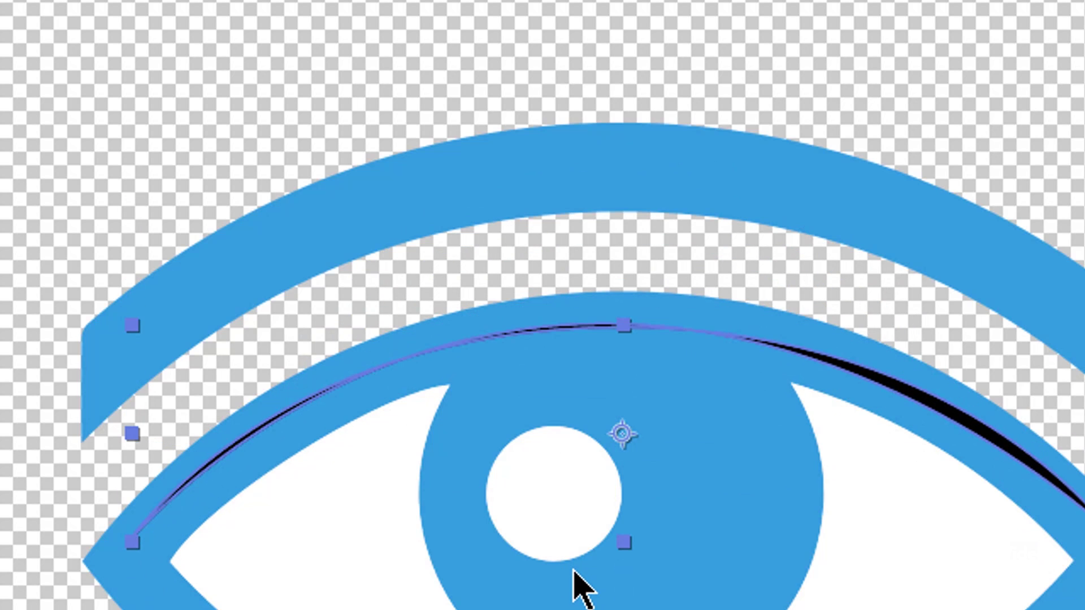
key("ctrl+plus")
key("ctrl+plus")
left_click_drag(603, 181, 559, 464)
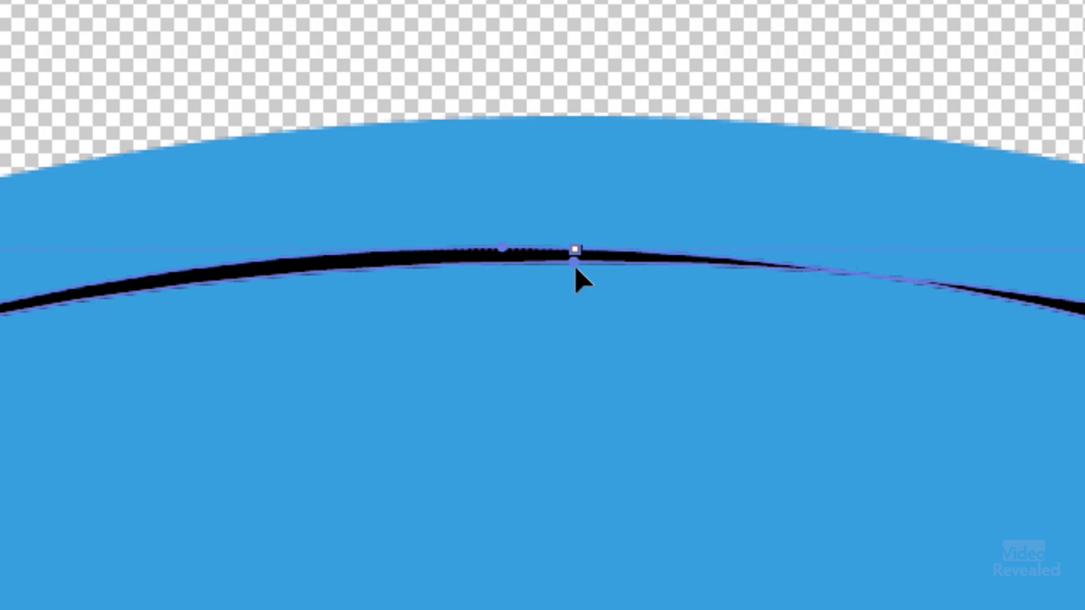
left_click(574, 260)
left_click_drag(576, 259, 530, 418)
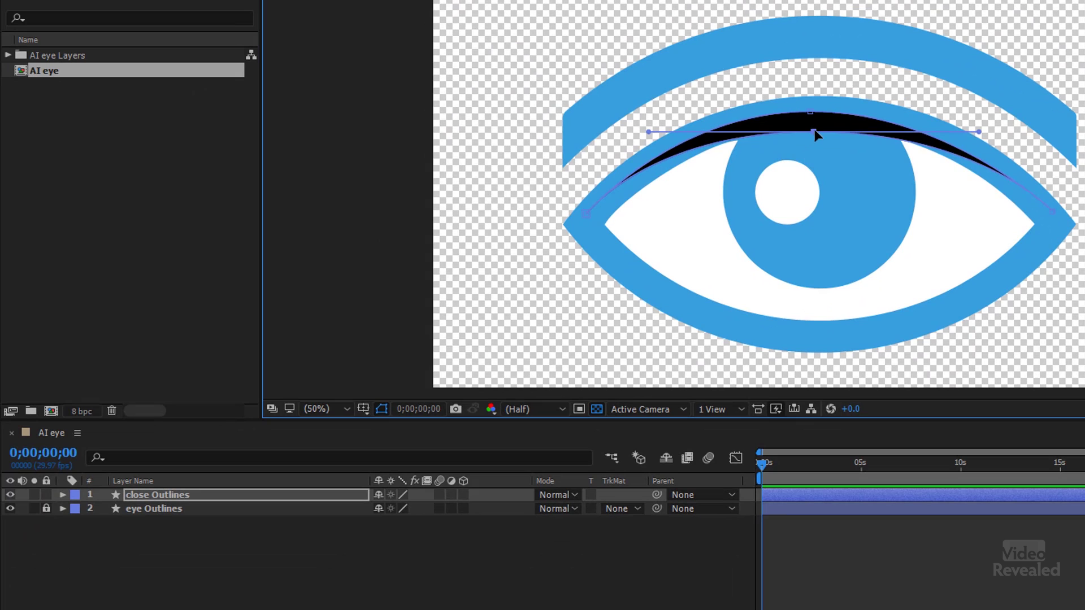
left_click_drag(818, 164, 806, 119)
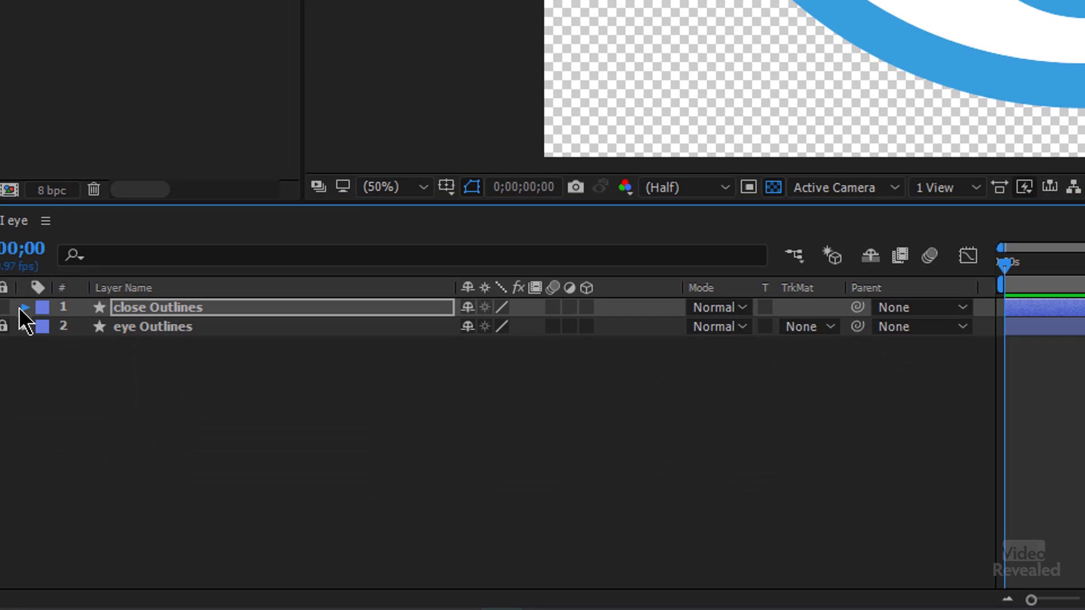
Expand close Outlines down to Path 1 in Group 1 and set a starting Path keyframe at 0;00;00;00
left_click(51, 435)
left_click(45, 327)
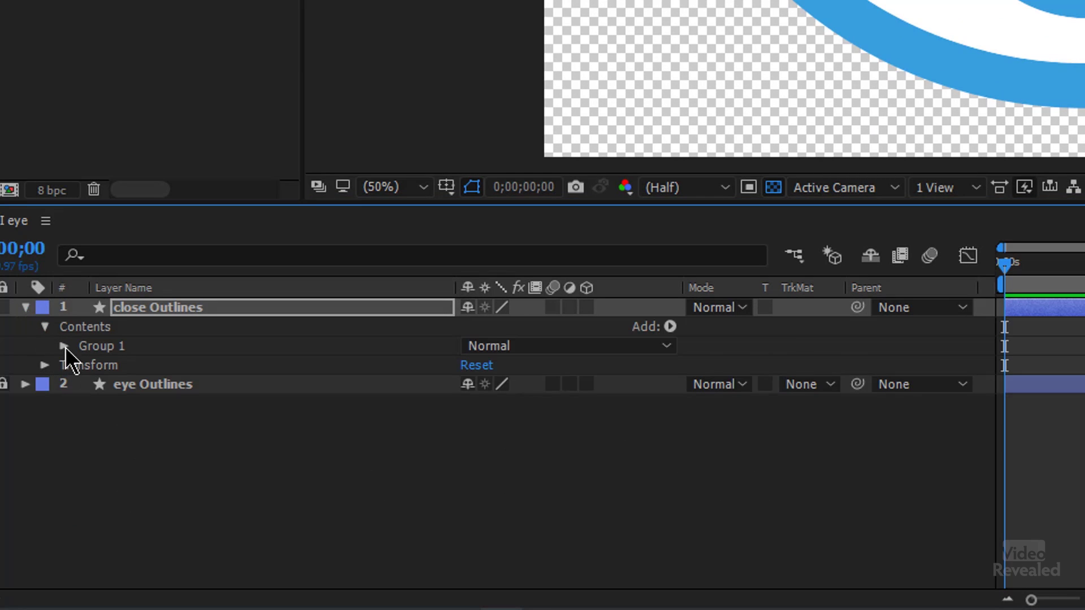
left_click(64, 346)
left_click(83, 365)
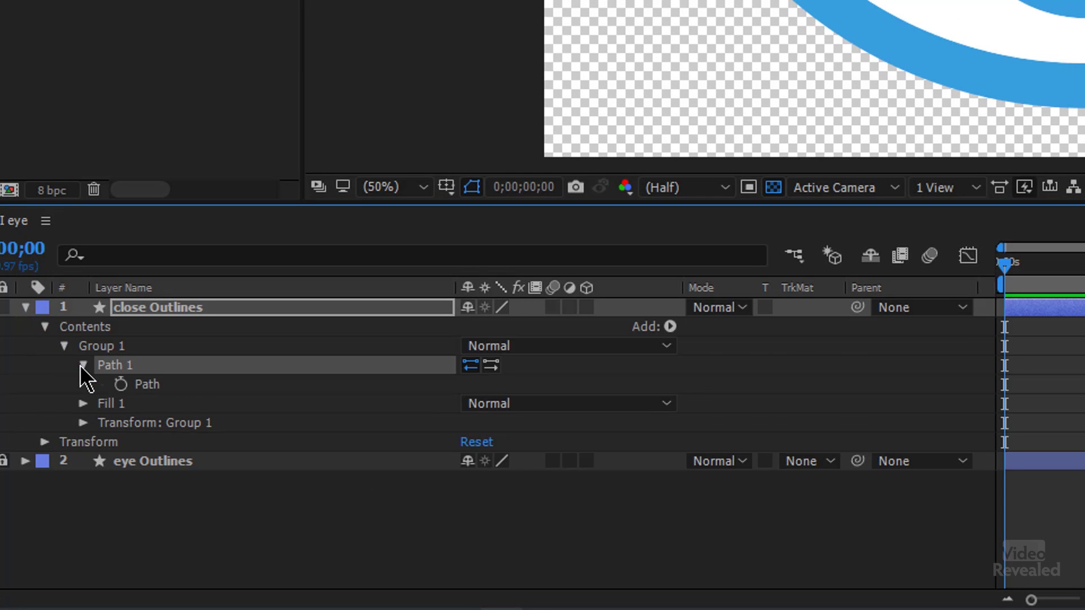
left_click(120, 386)
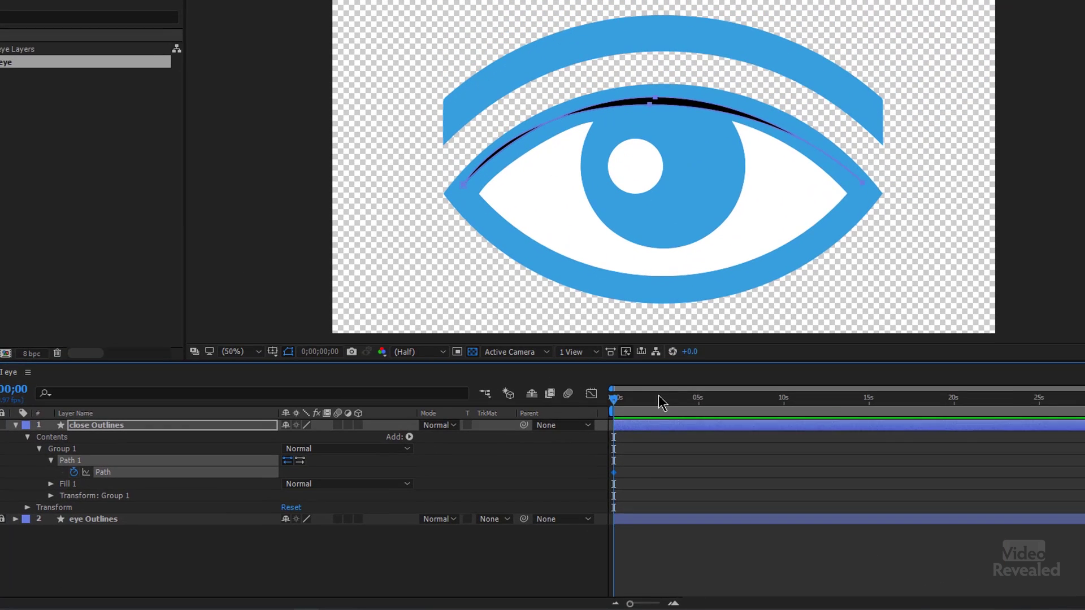
At 0;00;13;11, pull the eyelid path's lower middle point down to the eye's bottom rim, and scrub back to the start
left_click_drag(672, 402, 822, 405)
left_click(634, 118)
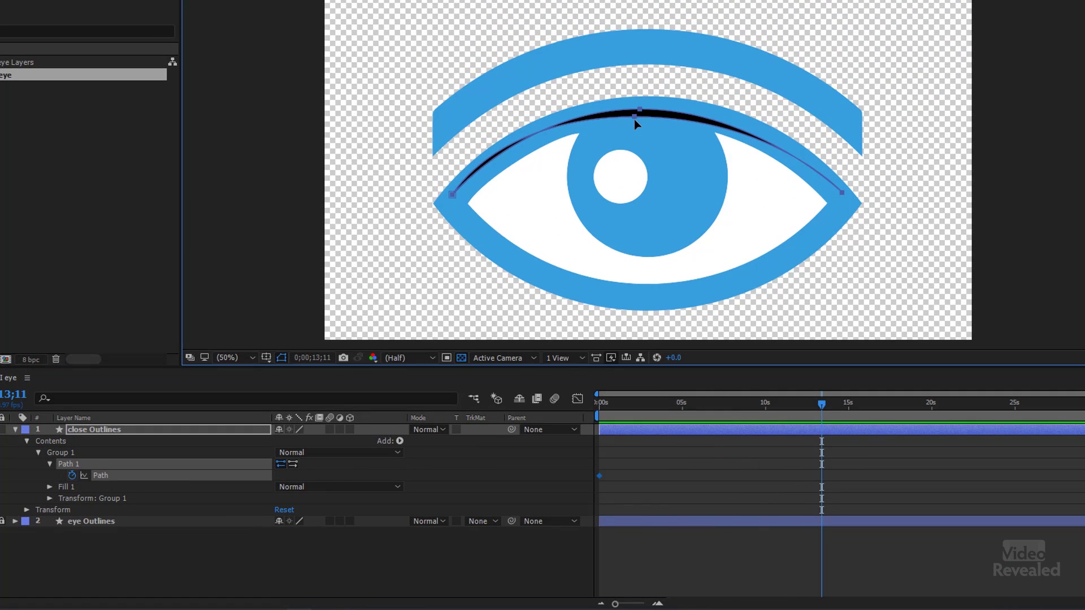
left_click(634, 116)
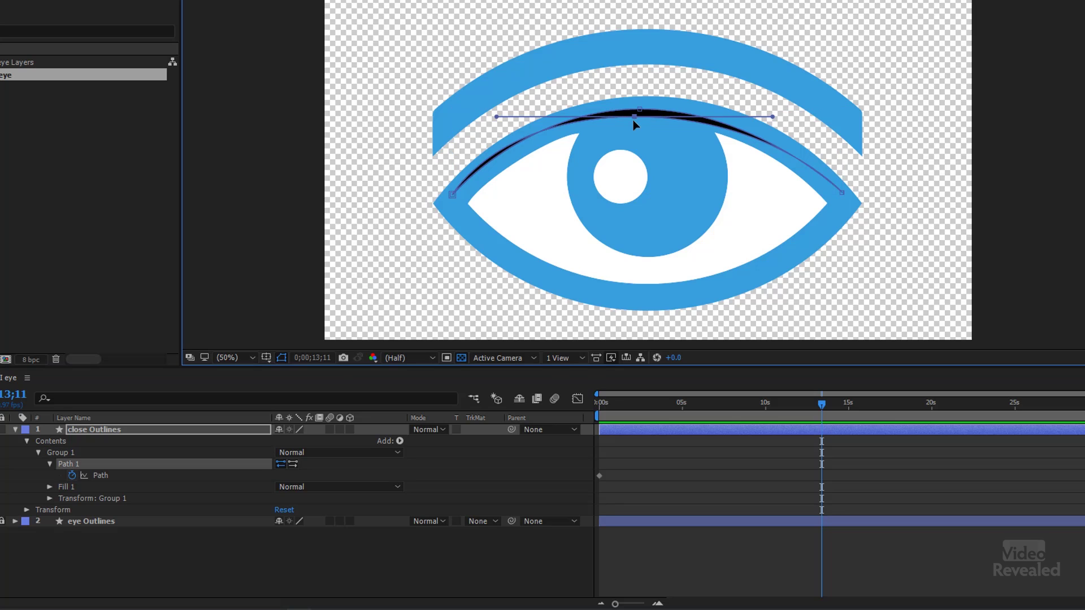
left_click_drag(634, 117, 651, 297)
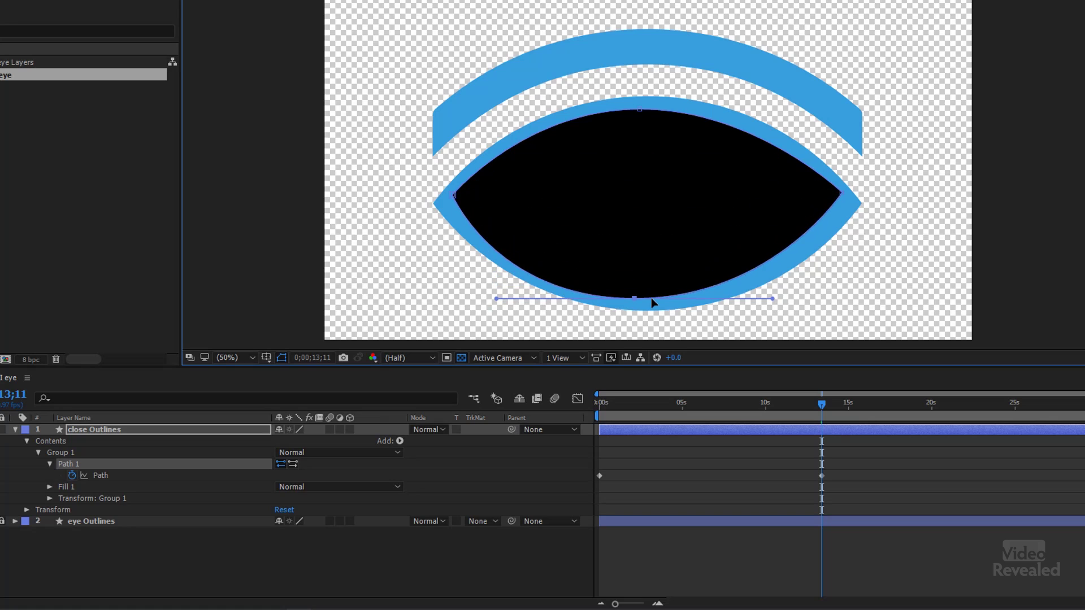
left_click_drag(738, 404, 584, 457)
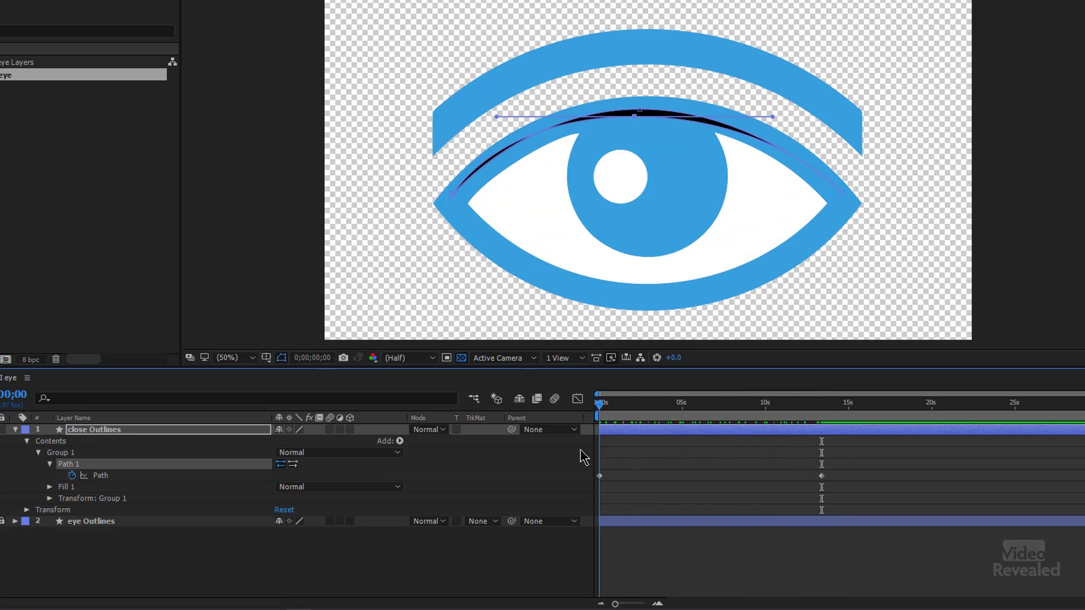
Recolour the fill of Group 1 in close Outlines by sampling the eye's blue, 389FDF
left_click(62, 454)
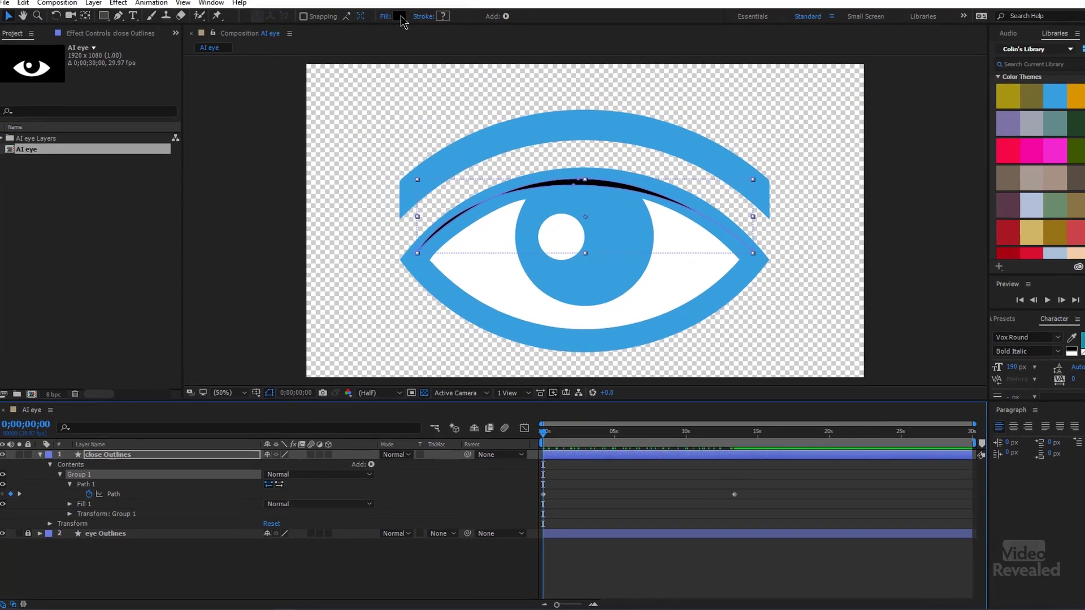
left_click(395, 33)
left_click(244, 86)
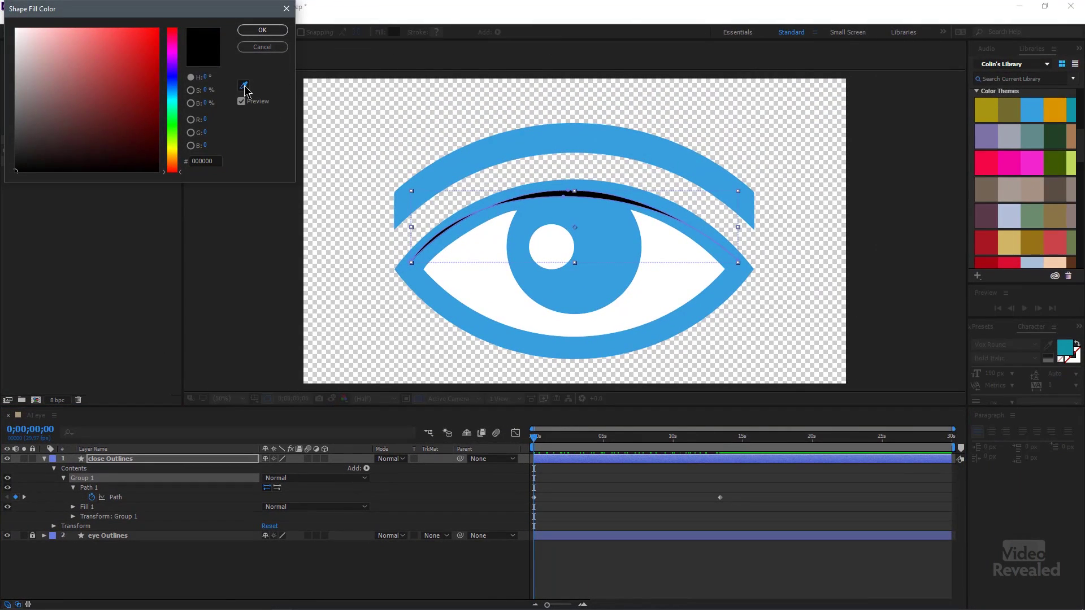
left_click(536, 213)
left_click(517, 565)
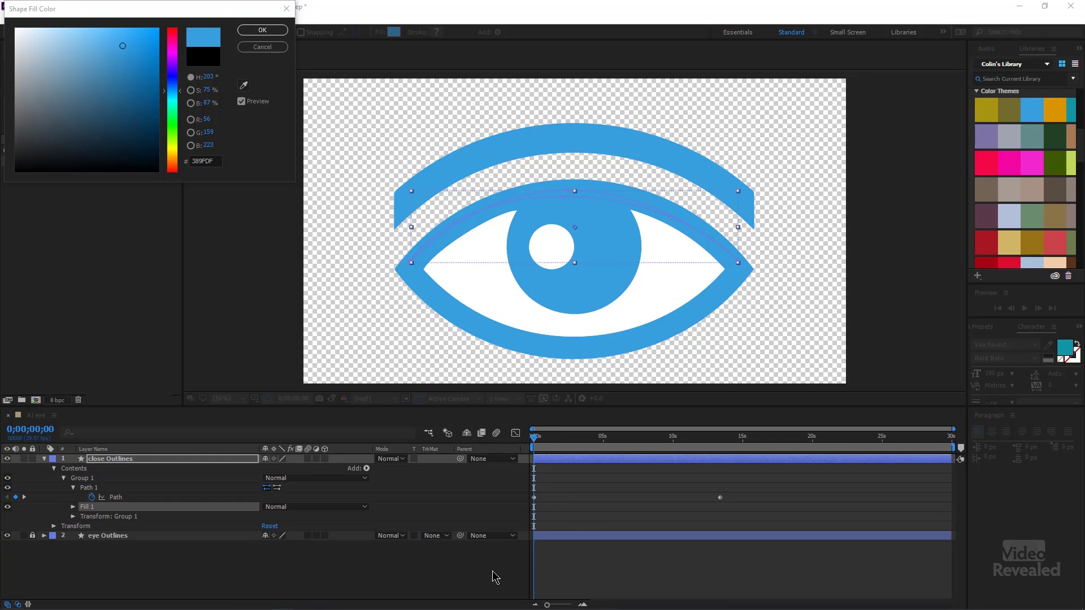
left_click(262, 30)
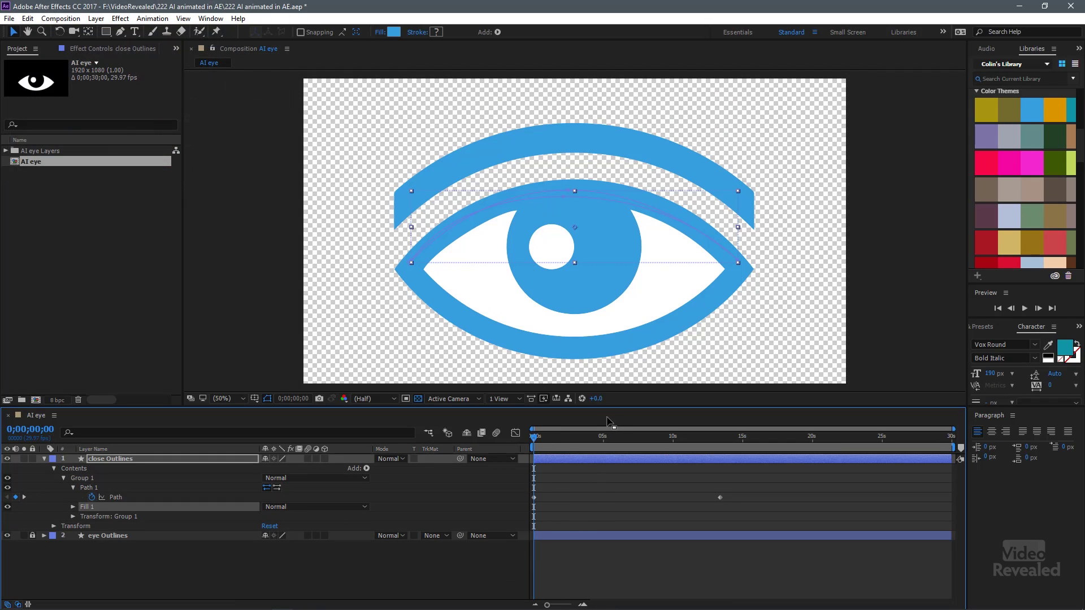
left_click(411, 574)
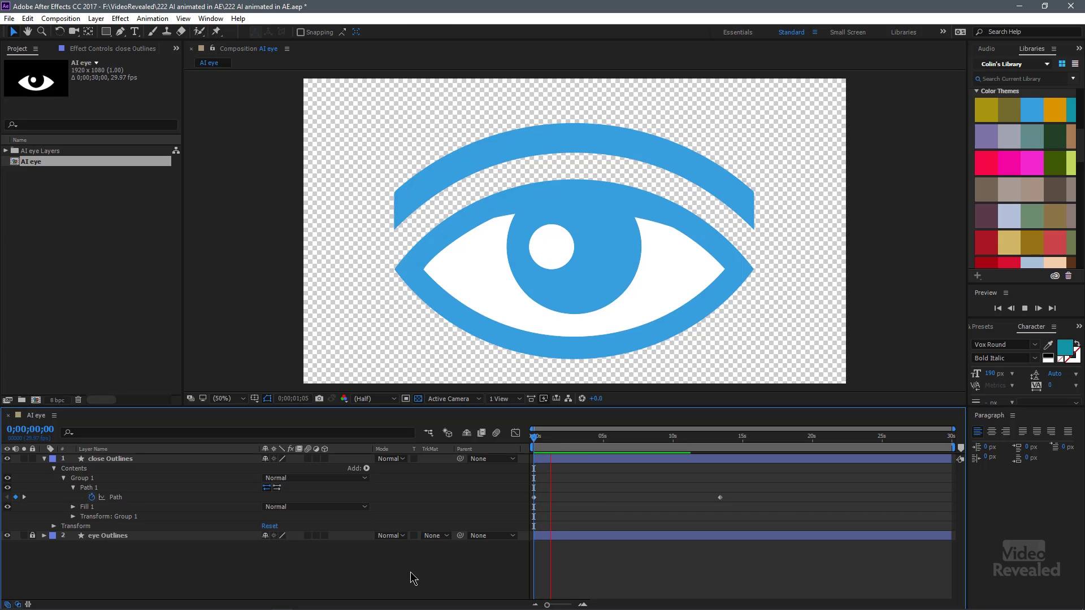
Move the closed-eyelid Path keyframe earlier, to about 0;00;02;13, previewing the blink speed
key("space")
left_click_drag(720, 497, 590, 498)
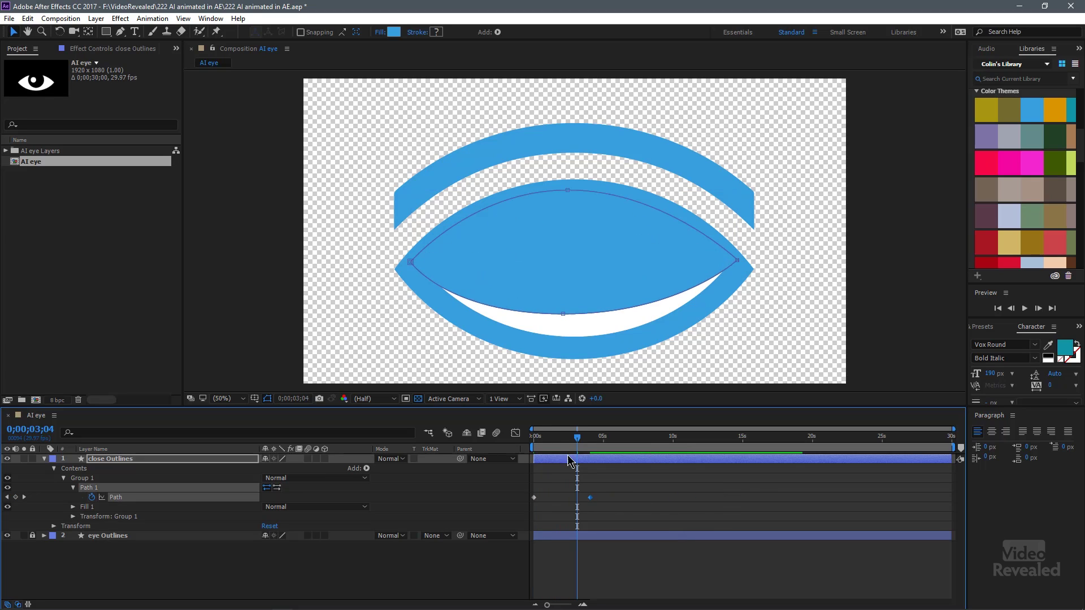
key("space")
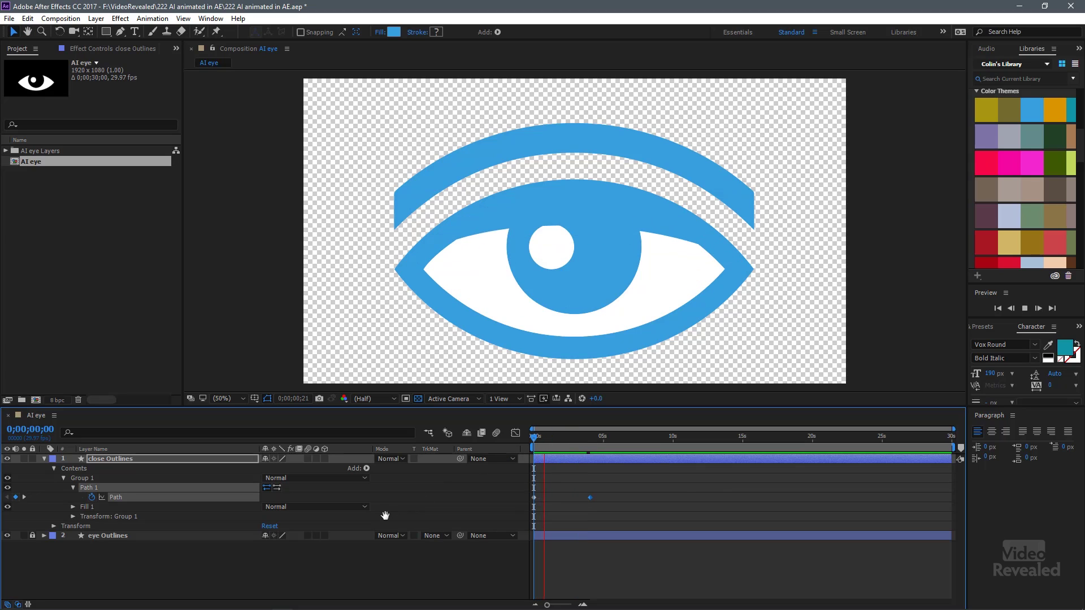
key("space")
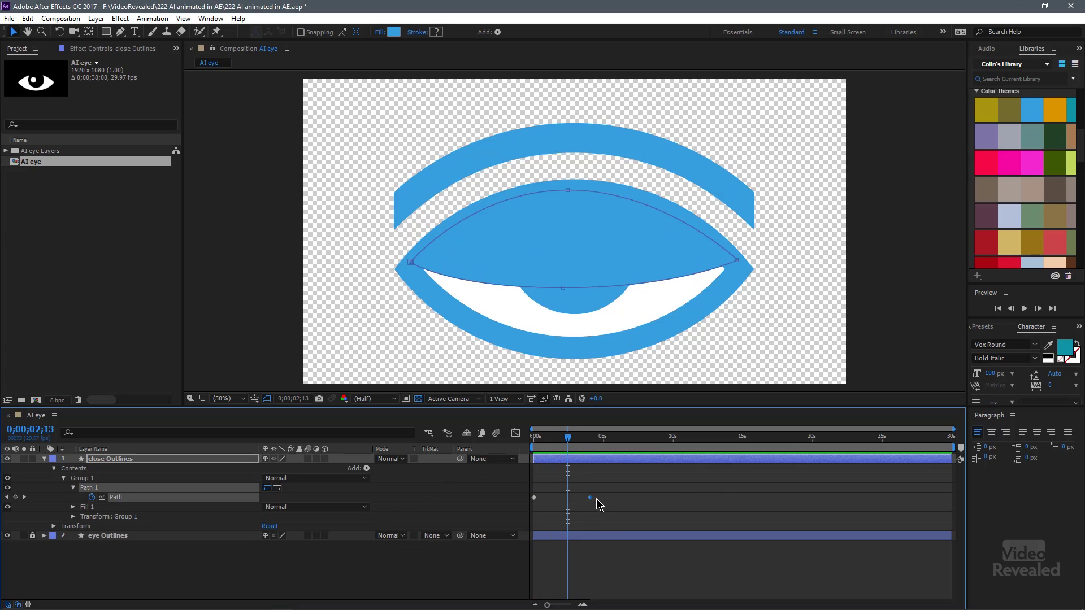
left_click_drag(588, 502, 568, 498)
key("space")
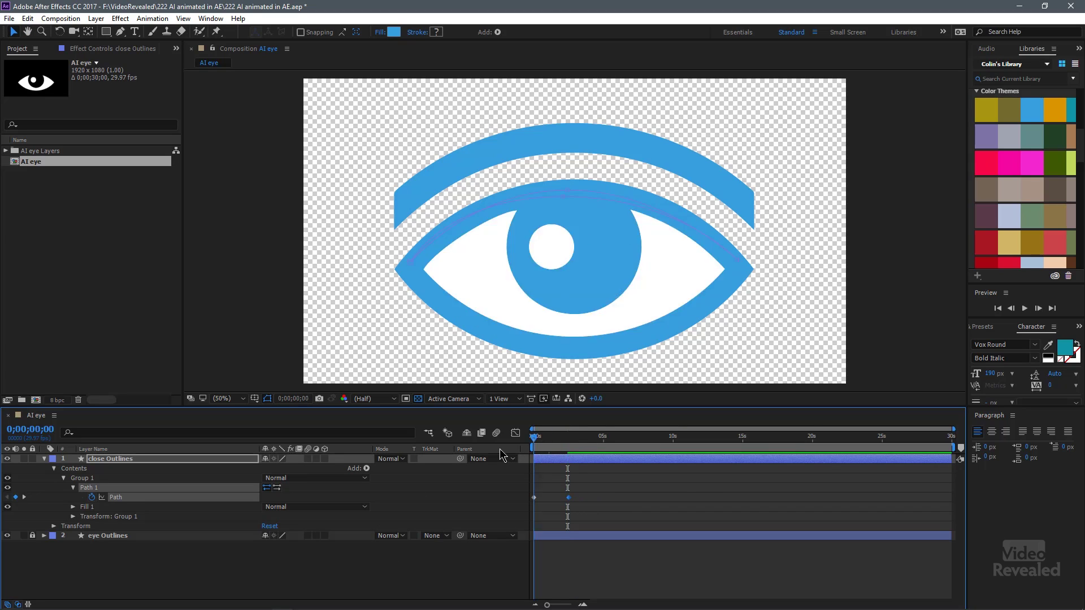
key("space")
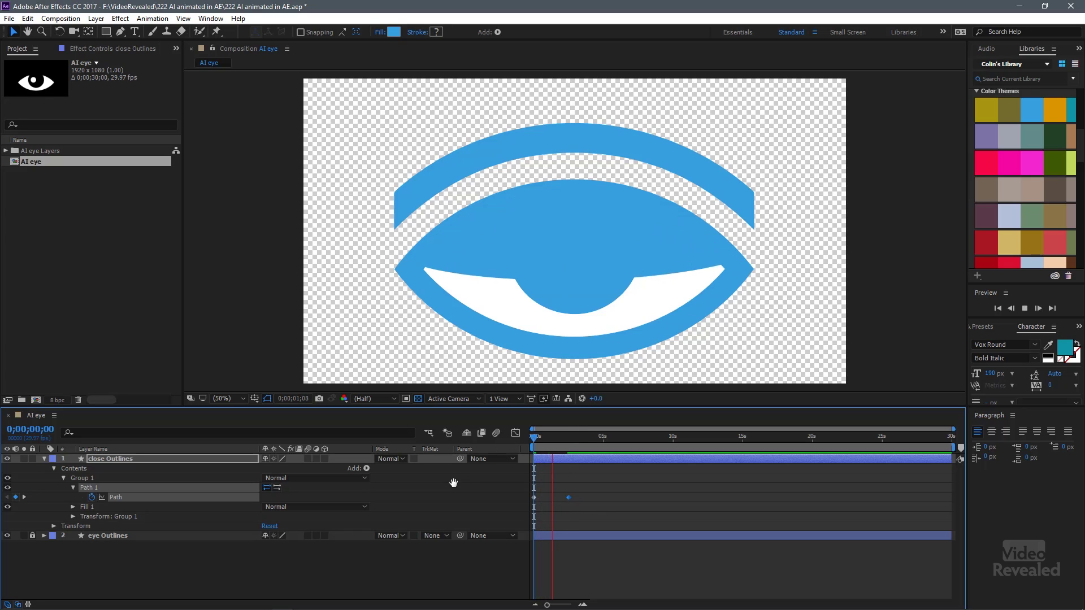
key("space")
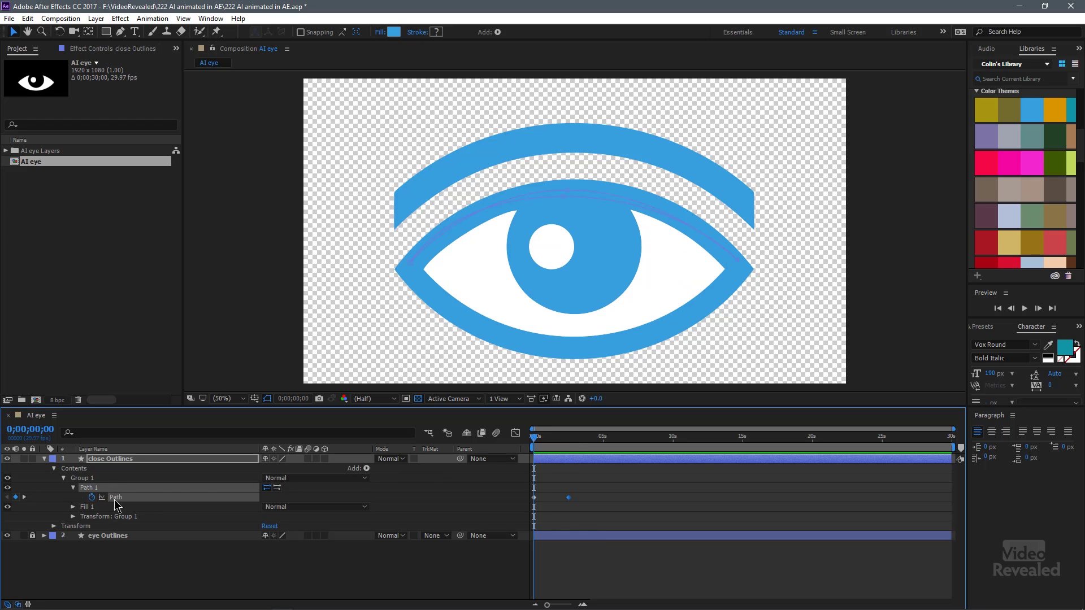
Apply Easy Ease to both Path keyframes of the close Outlines layer
left_click(169, 571)
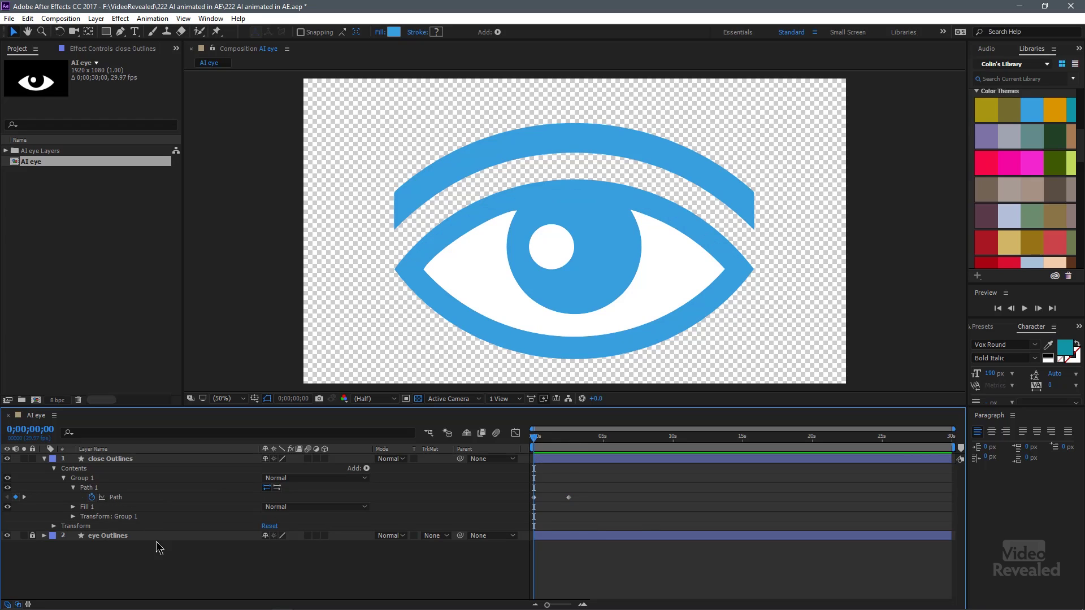
left_click(123, 501)
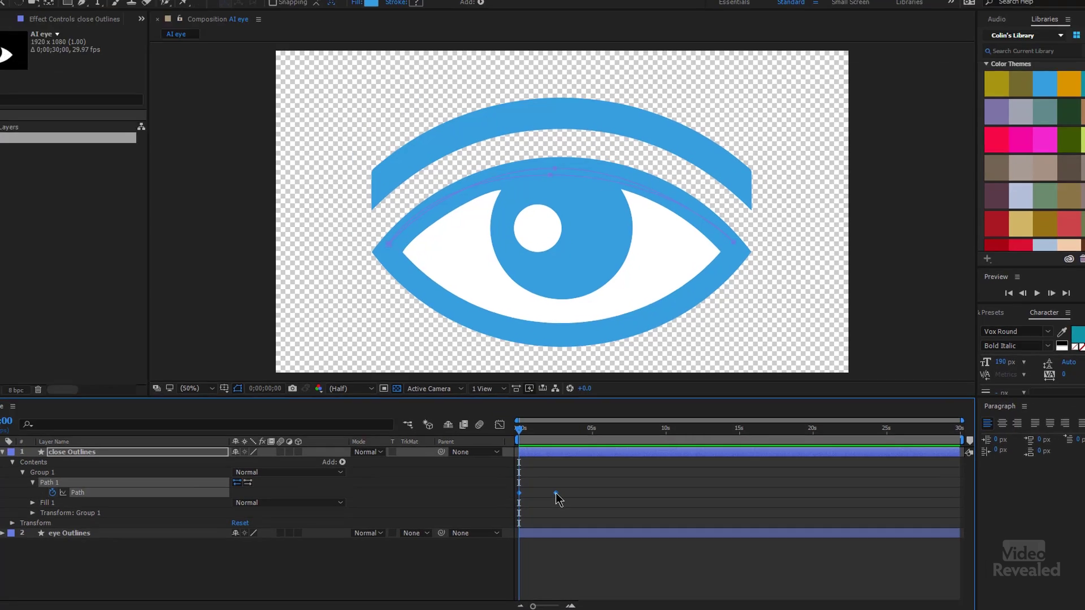
right_click(569, 497)
mouse_move(598, 486)
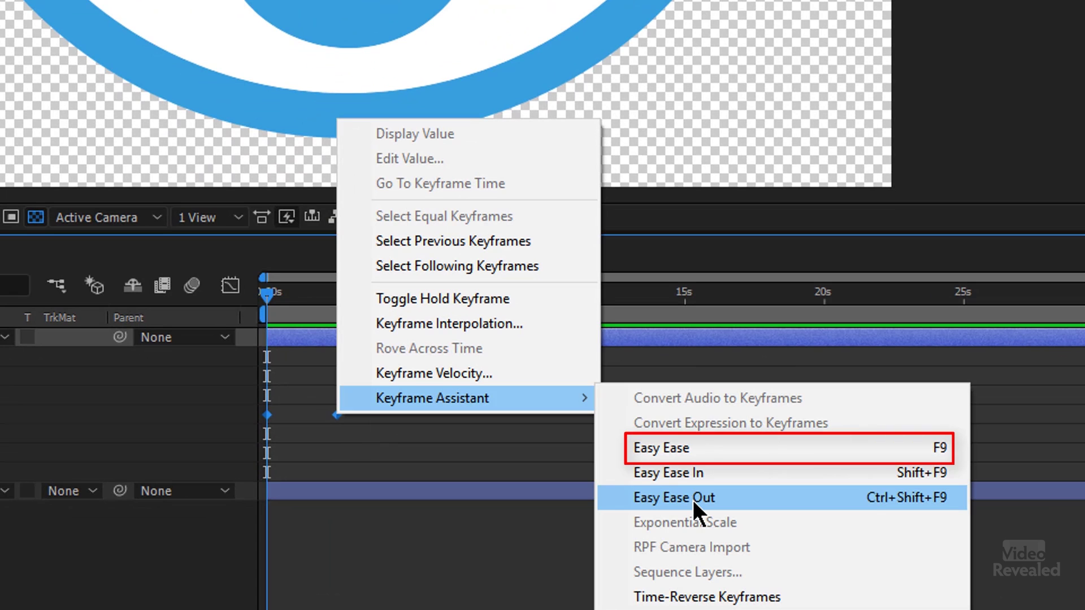
left_click(694, 448)
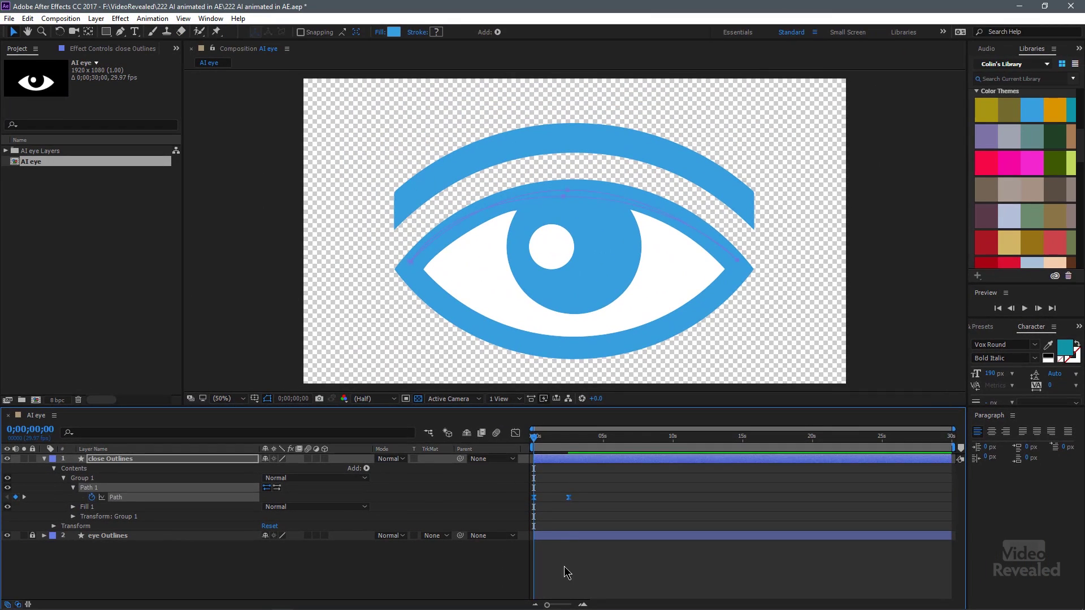
left_click(564, 573)
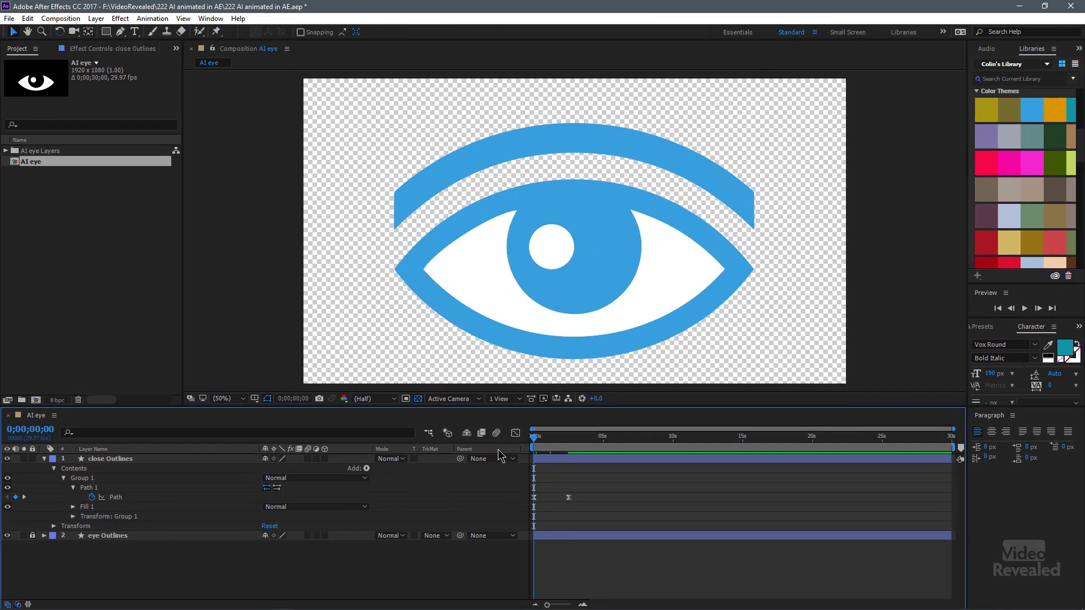
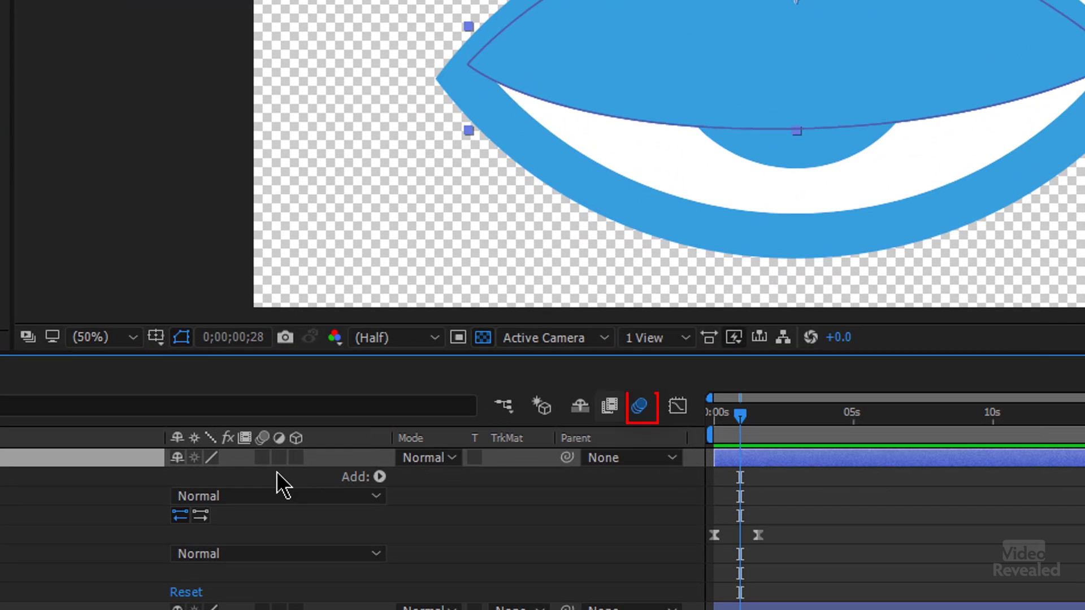
Enable motion blur for the close Outlines layer and move its closed-eyelid keyframe to about one second
left_click(262, 458)
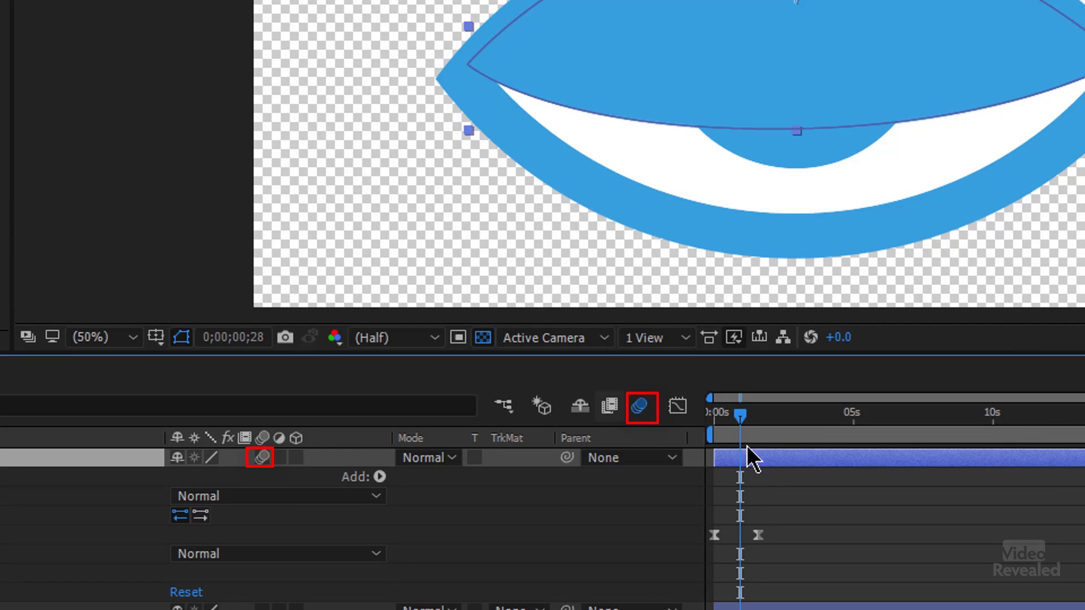
mouse_move(737, 427)
left_mouse_down()
mouse_move(720, 430)
mouse_move(738, 447)
left_mouse_up()
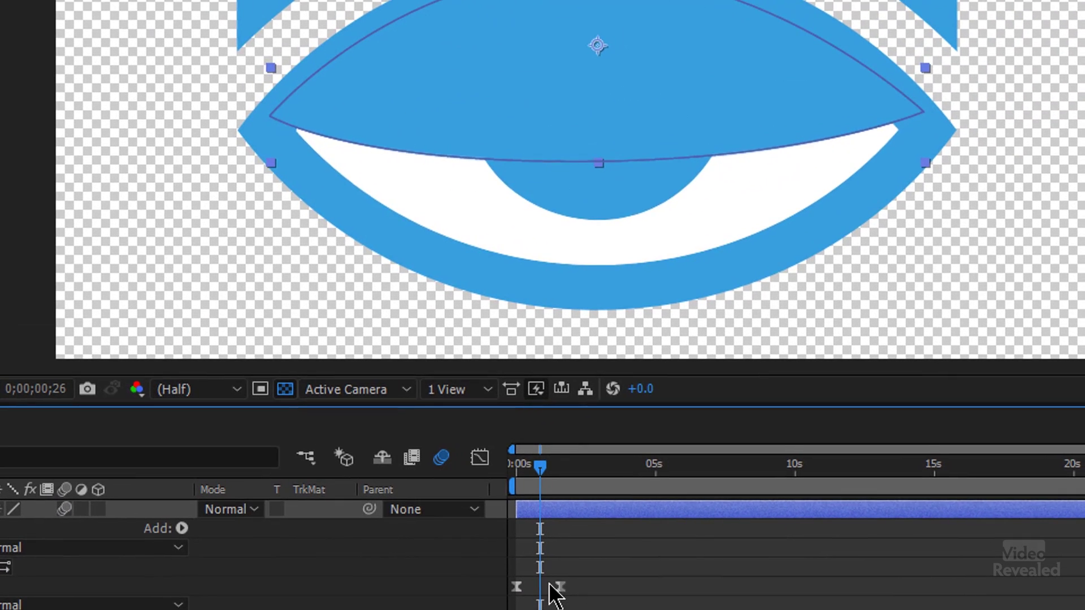
left_click_drag(550, 586, 547, 588)
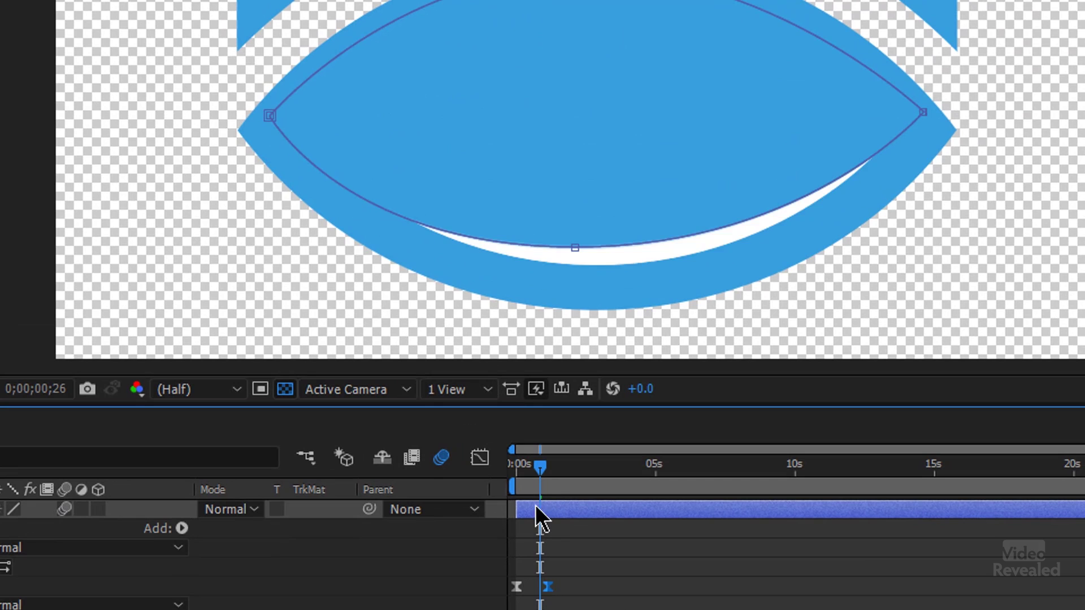
mouse_move(545, 473)
left_mouse_down()
mouse_move(531, 476)
mouse_move(548, 482)
mouse_move(532, 474)
left_mouse_up()
key("F2")
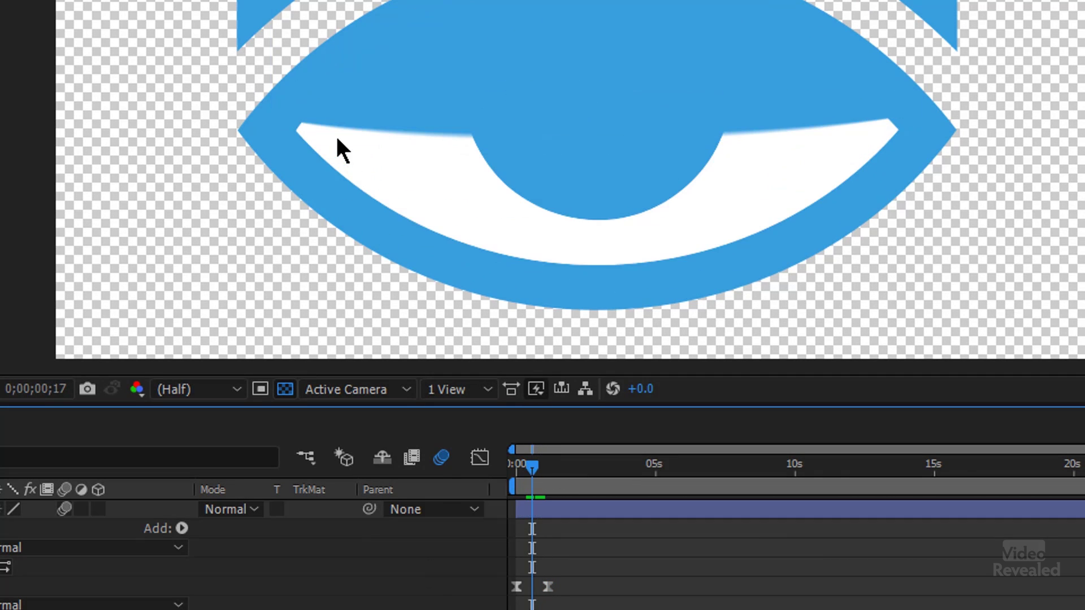
left_click_drag(532, 474, 474, 522)
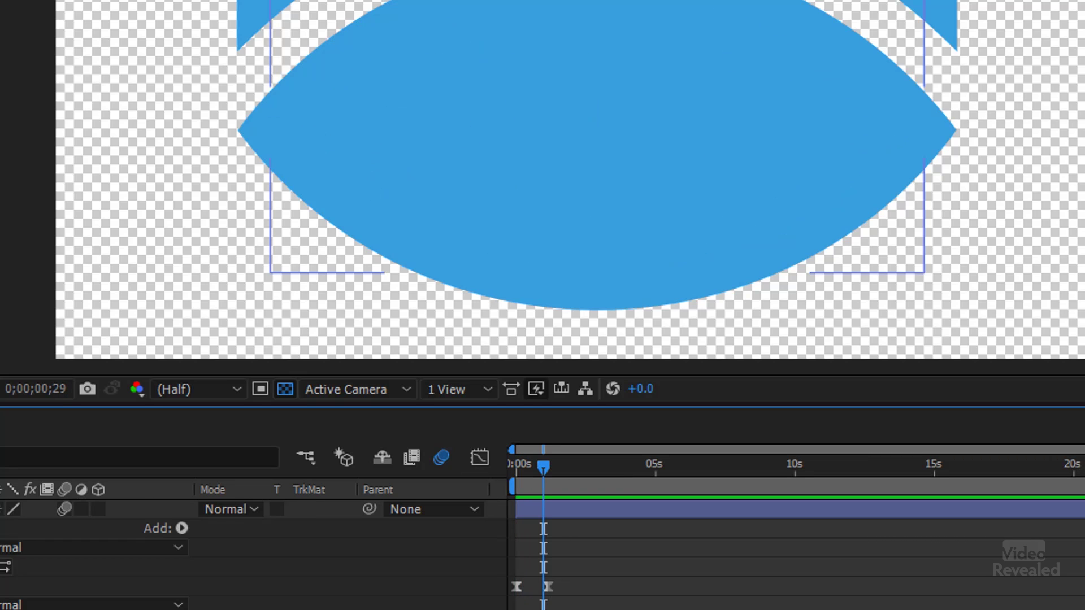
Move the closed-eyelid Path keyframe to just under half a second and preview the faster blink
left_click_drag(548, 587, 531, 591)
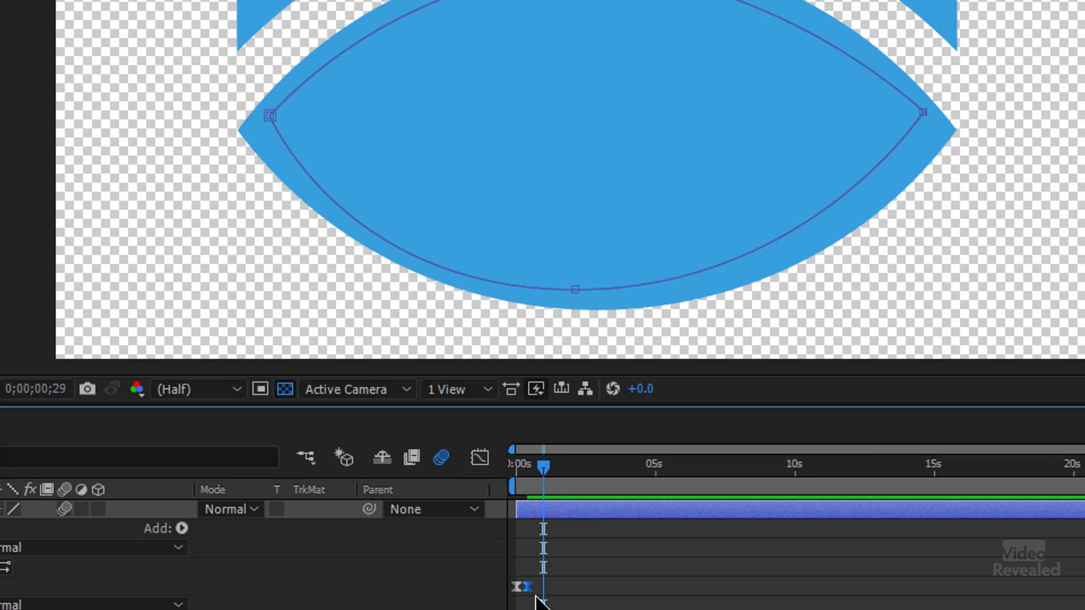
key("space")
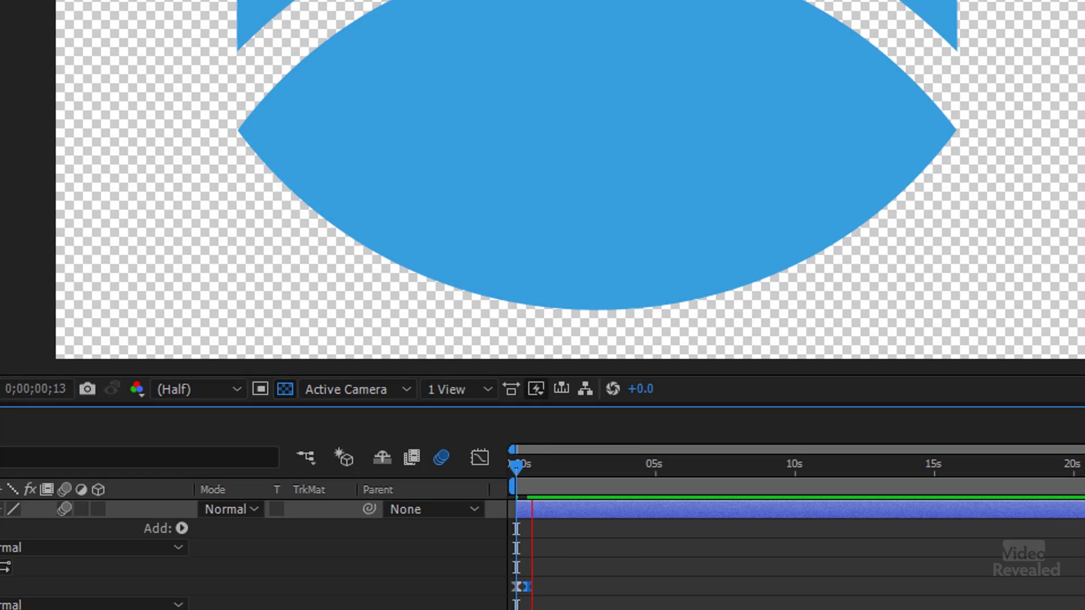
left_click_drag(541, 480, 516, 480)
key("space")
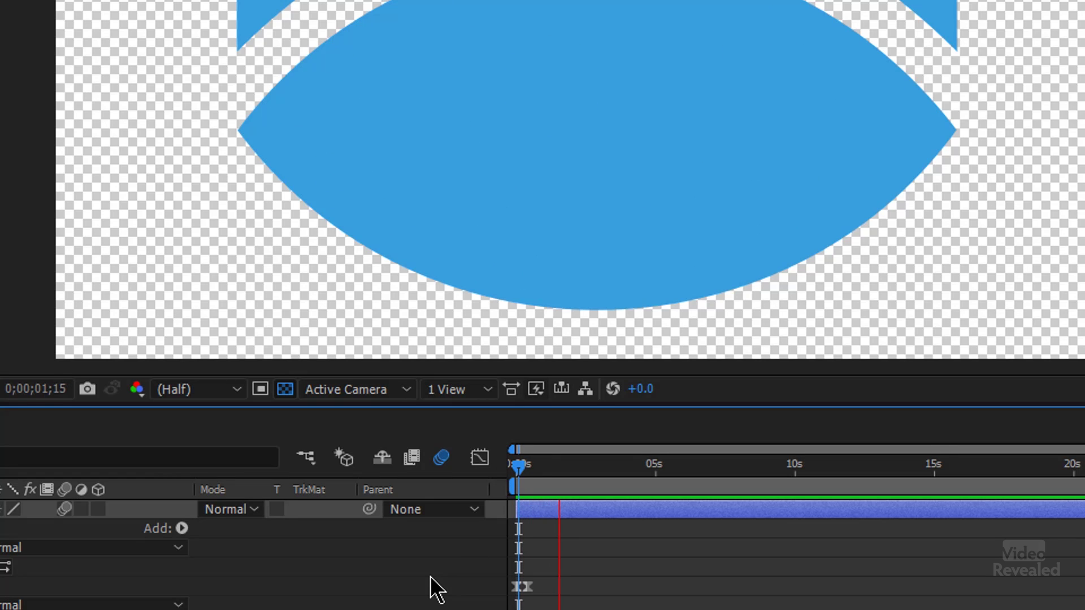
key("space")
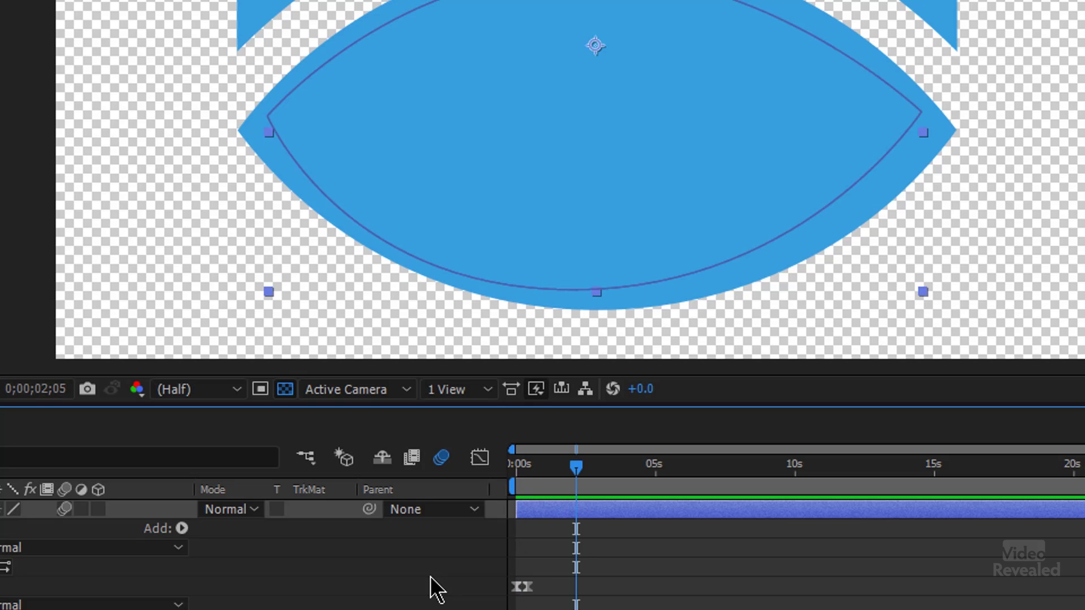
Examine the eyelid's motion blur at 0;00;00;06 and preview the quick blink from the start
key("Page_Up")
key("Page_Up")
key("Page_Up")
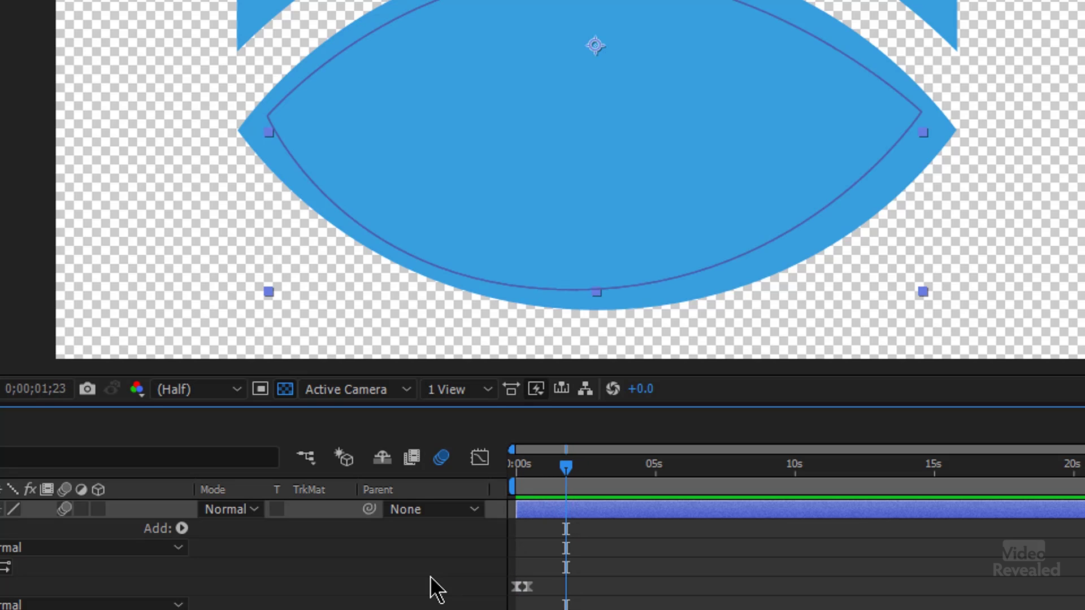
key("Page_Up")
left_click_drag(559, 477, 521, 471)
key("F2")
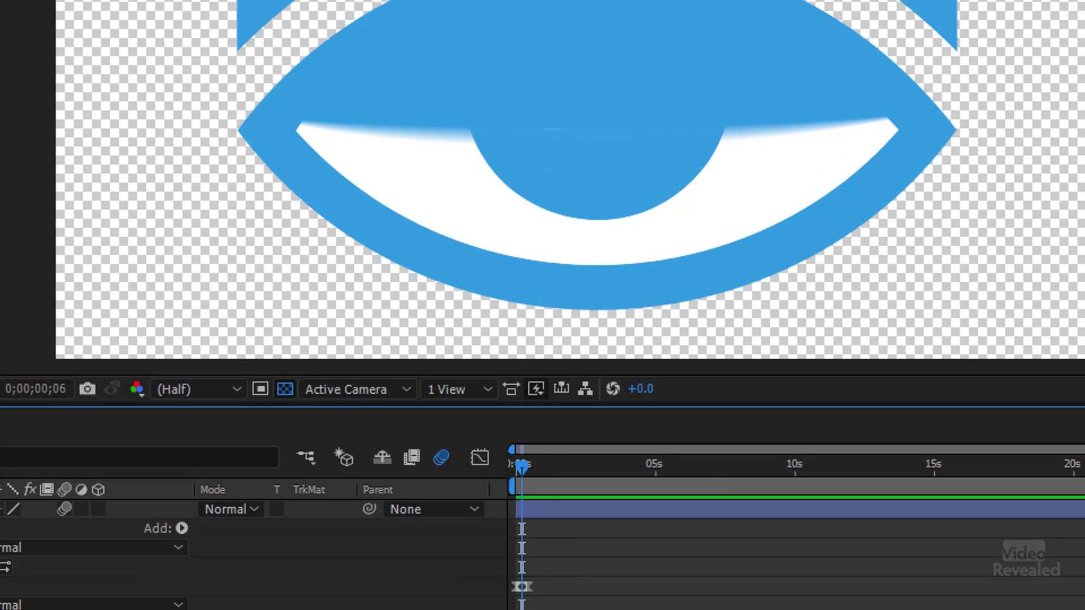
key("End")
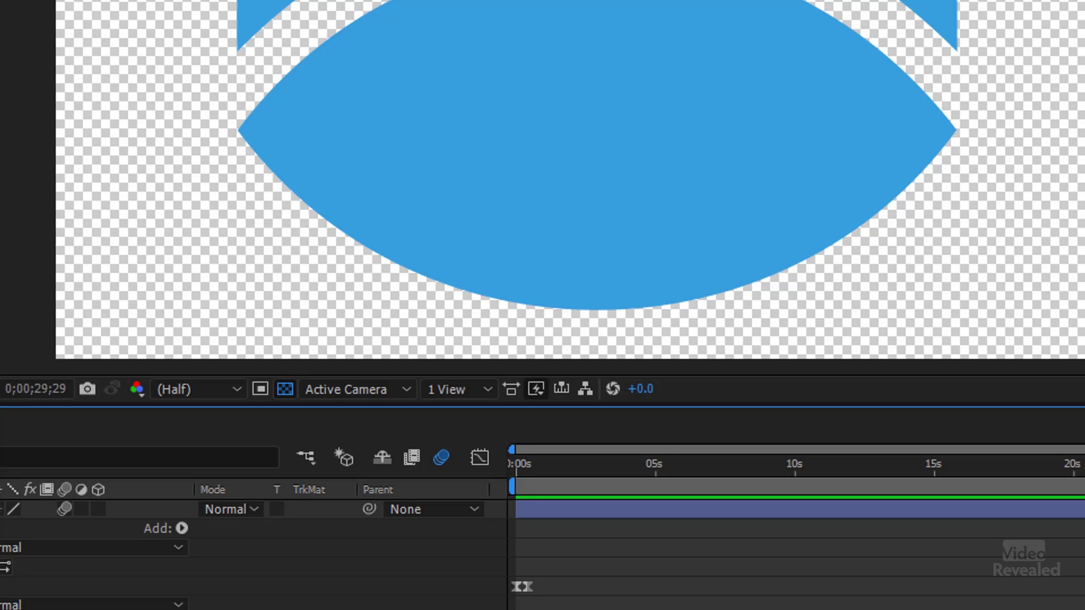
key("Home")
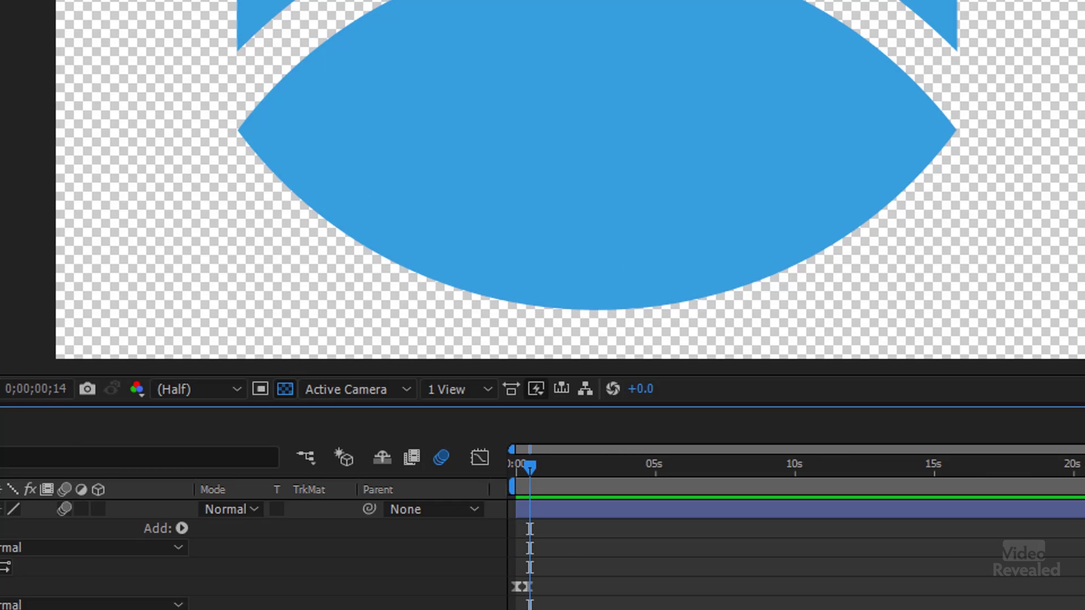
key("space")
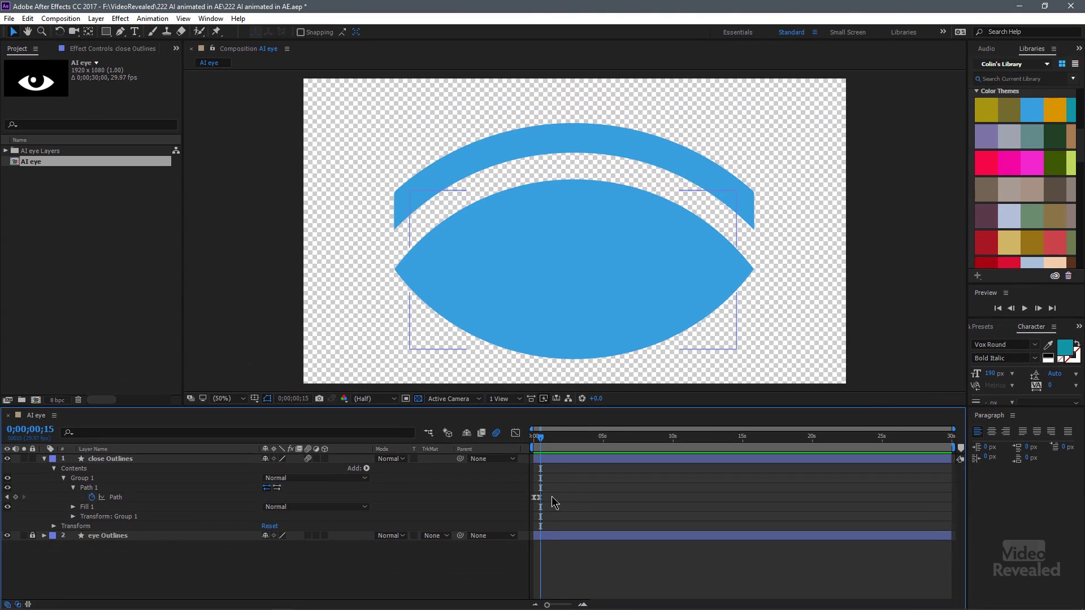
Paste a copy of the first, open-eye Path keyframe at 0;00;00;24 to reopen the eye
left_click(535, 498)
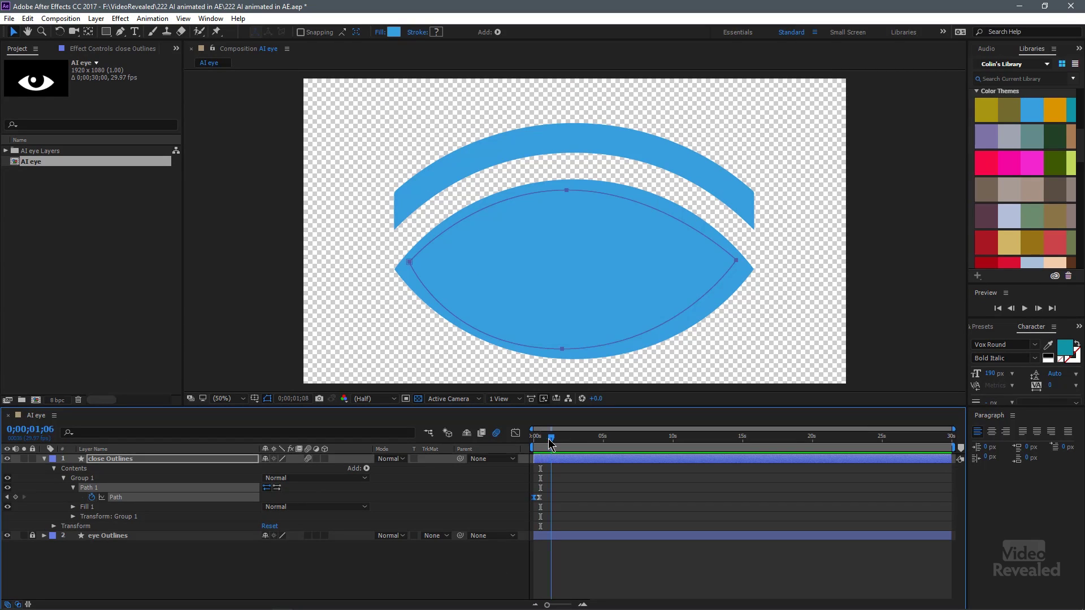
key("ctrl+v")
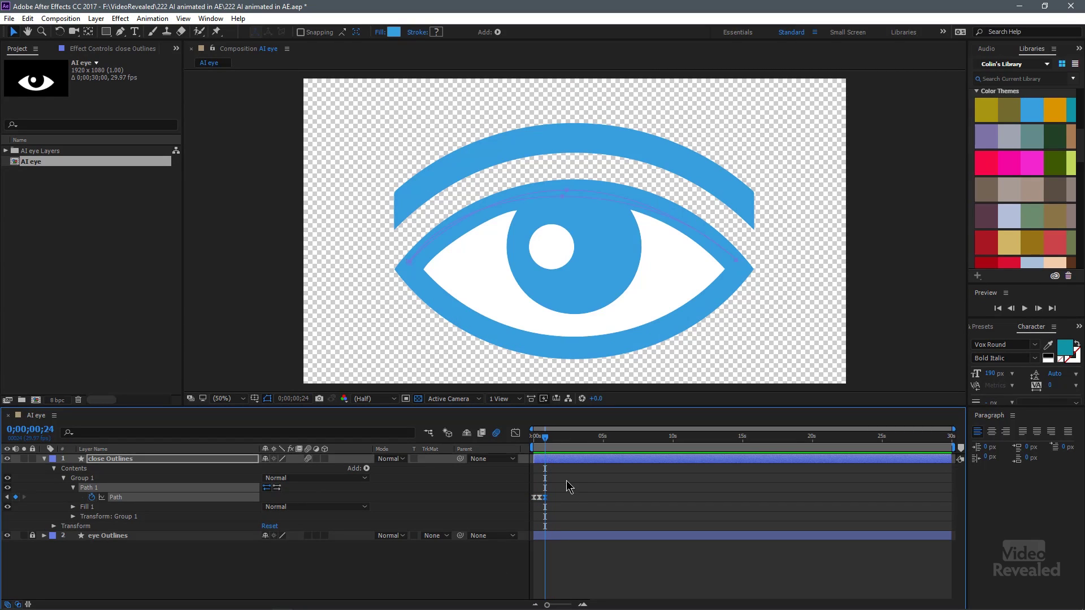
key("space")
Select all three blink keyframes and paste copies of them at about 2, 5 and 7 seconds
left_click_drag(562, 487, 530, 509)
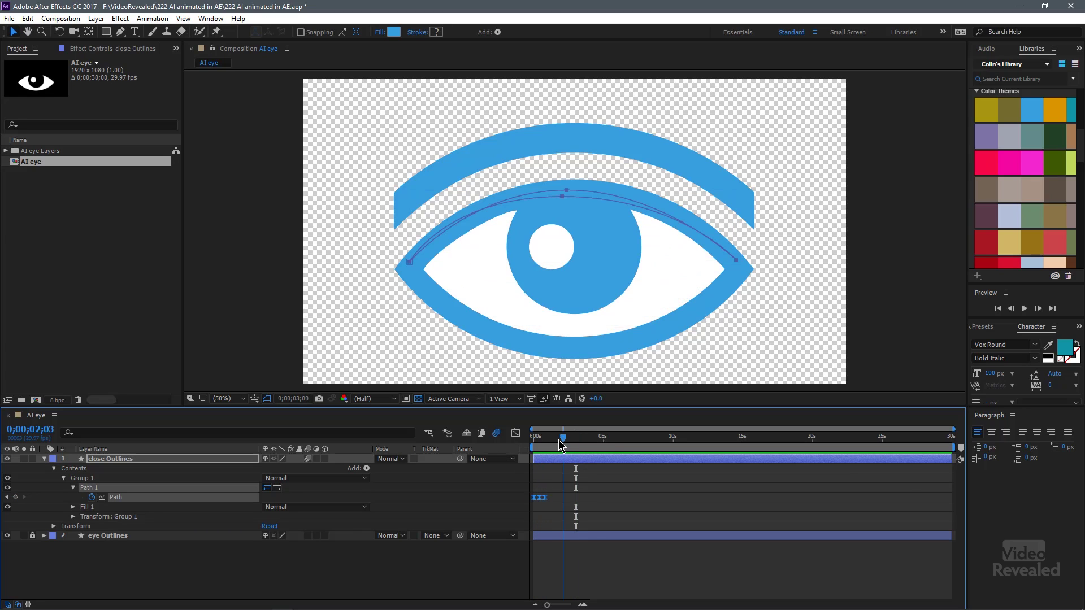
key("ctrl+v")
left_click(600, 445)
key("ctrl+v")
left_click(627, 445)
key("ctrl+v")
Preview the repeated blinks from the start with the composition view maximised
key("Home")
left_click(491, 570)
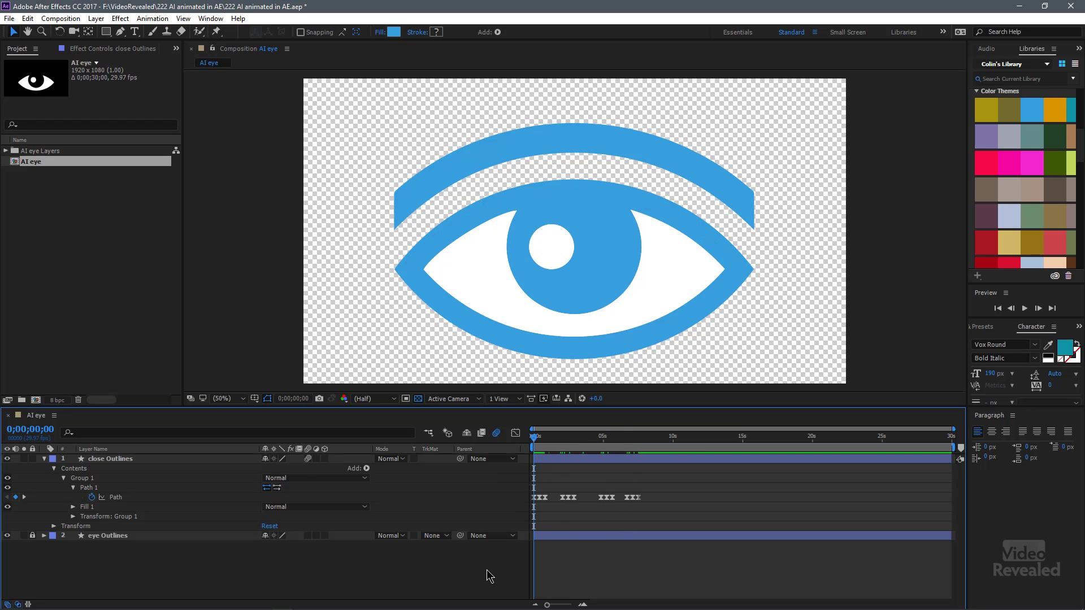
key("space")
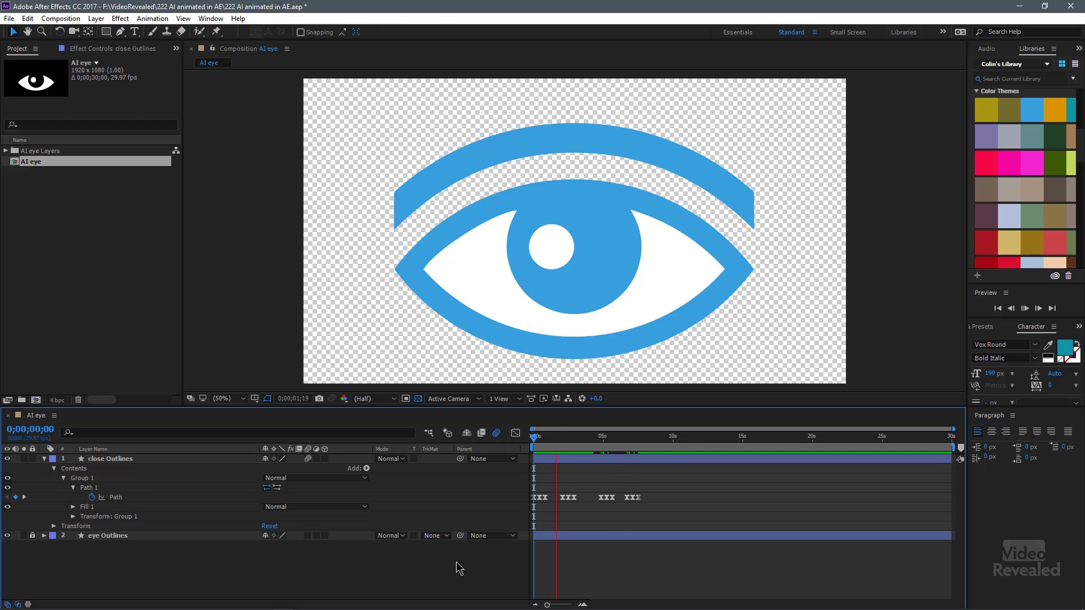
key("grave")
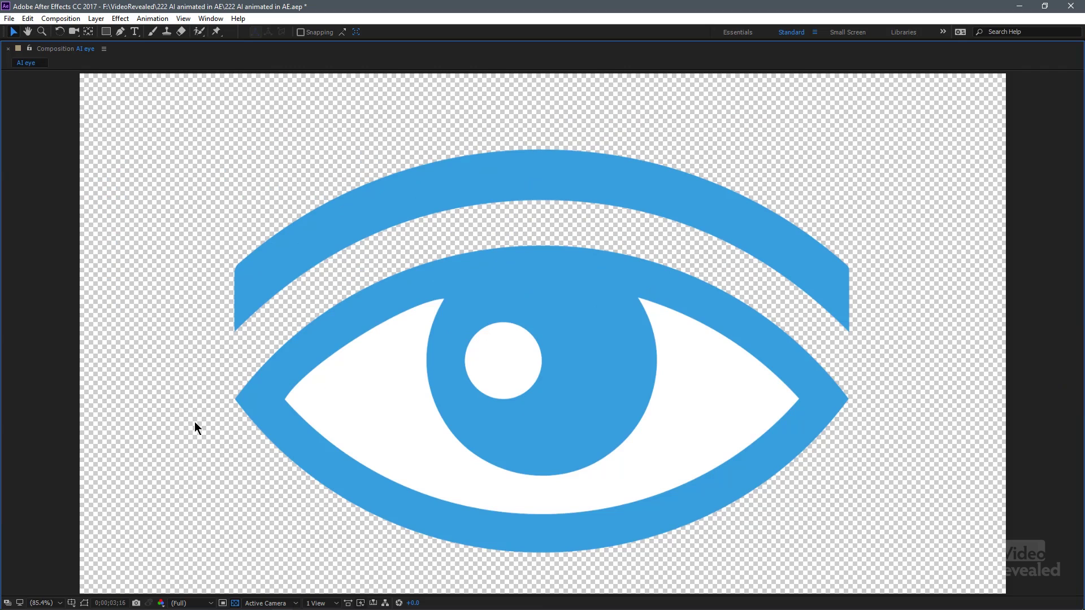